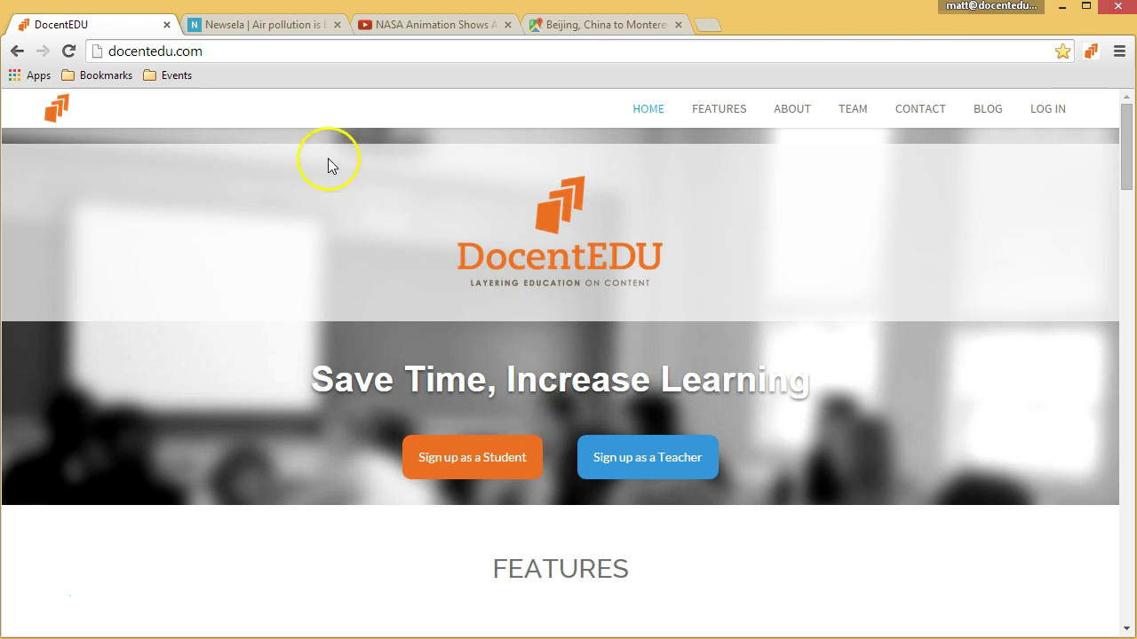
- Switch to the Newsela air pollution article and activate the DocentEDU extension on it
left_click(305, 29)
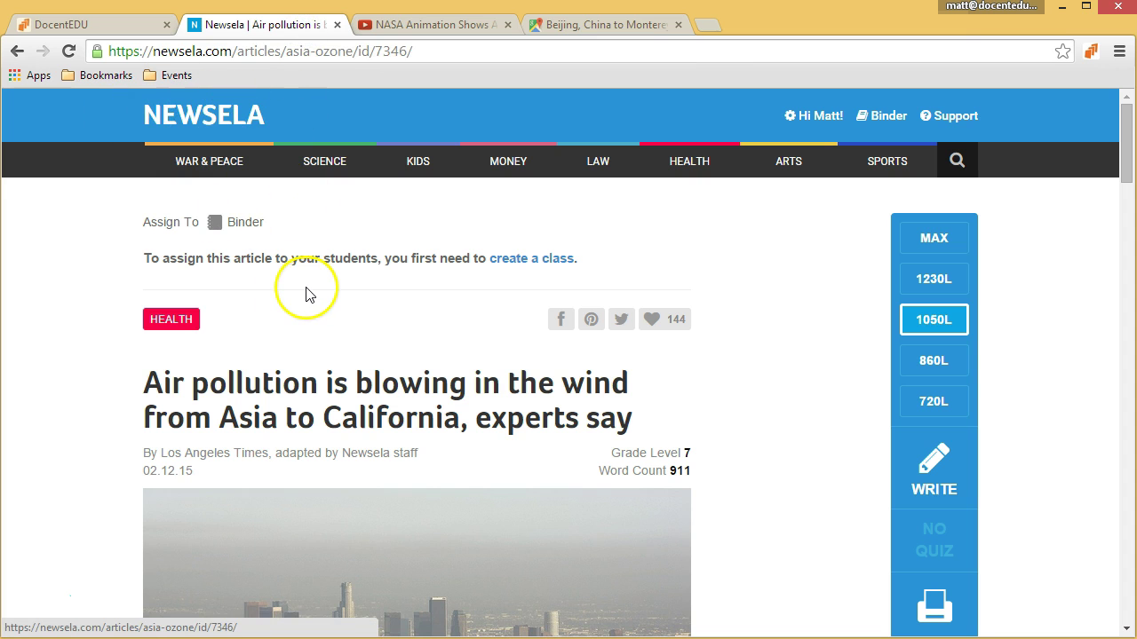
scroll(302, 284, "down", 1)
scroll(297, 315, "down", 3)
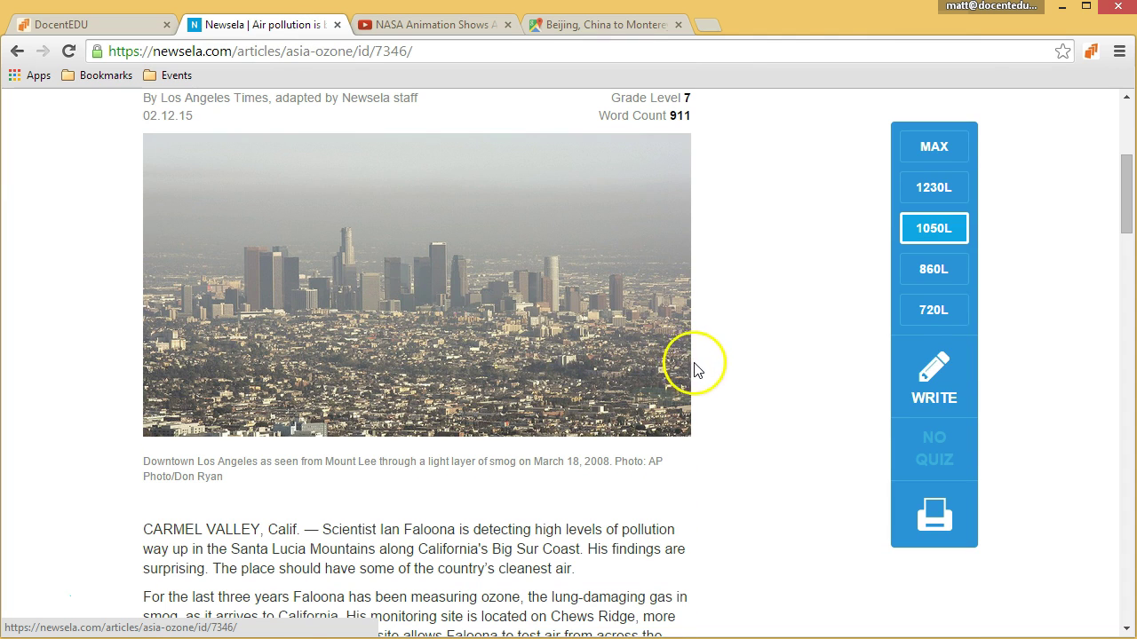
scroll(710, 394, "down", 1)
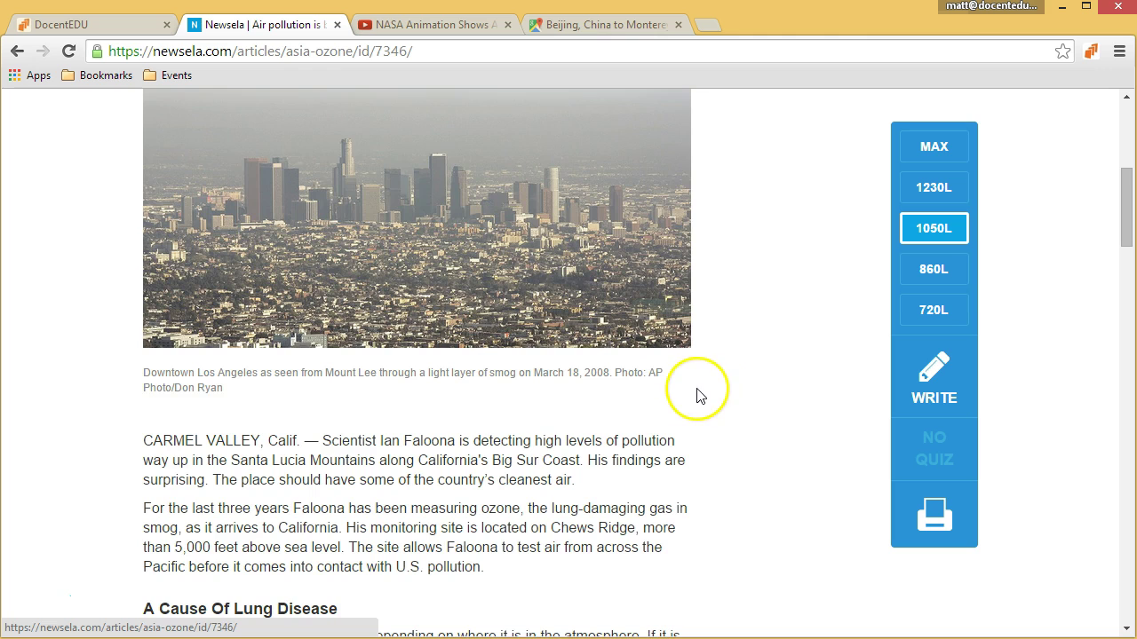
scroll(553, 439, "down", 1)
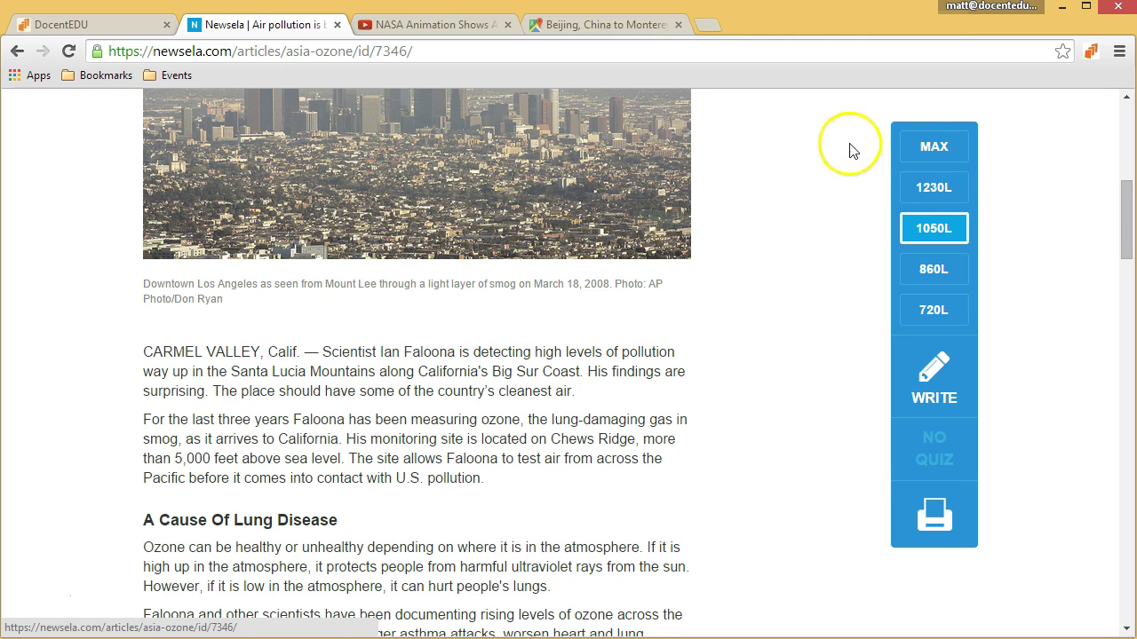
left_click(1092, 55)
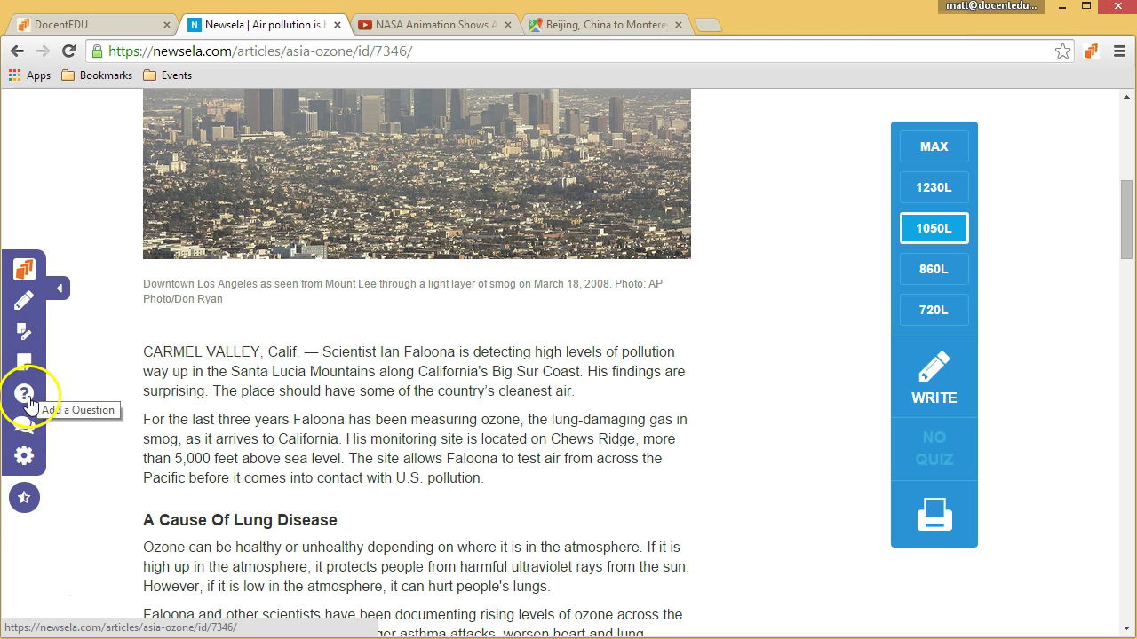
- Look at the DocentEDU feedback form and close it without submitting anything
left_click(24, 498)
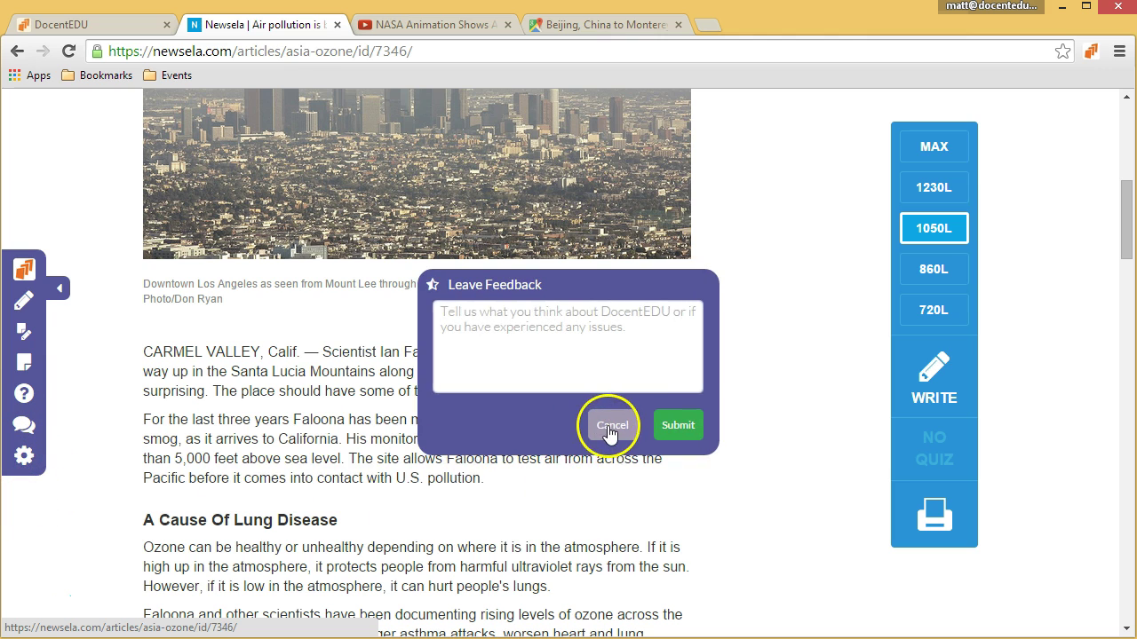
left_click(611, 428)
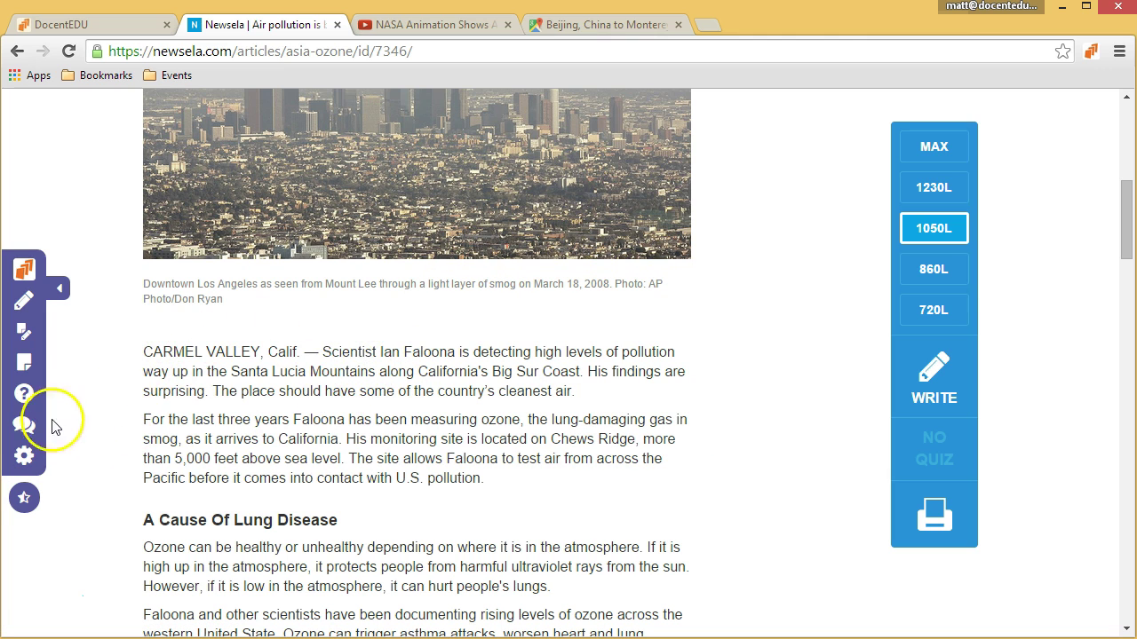
scroll(248, 419, "up", 1)
scroll(248, 419, "down", 2)
scroll(246, 423, "up", 7)
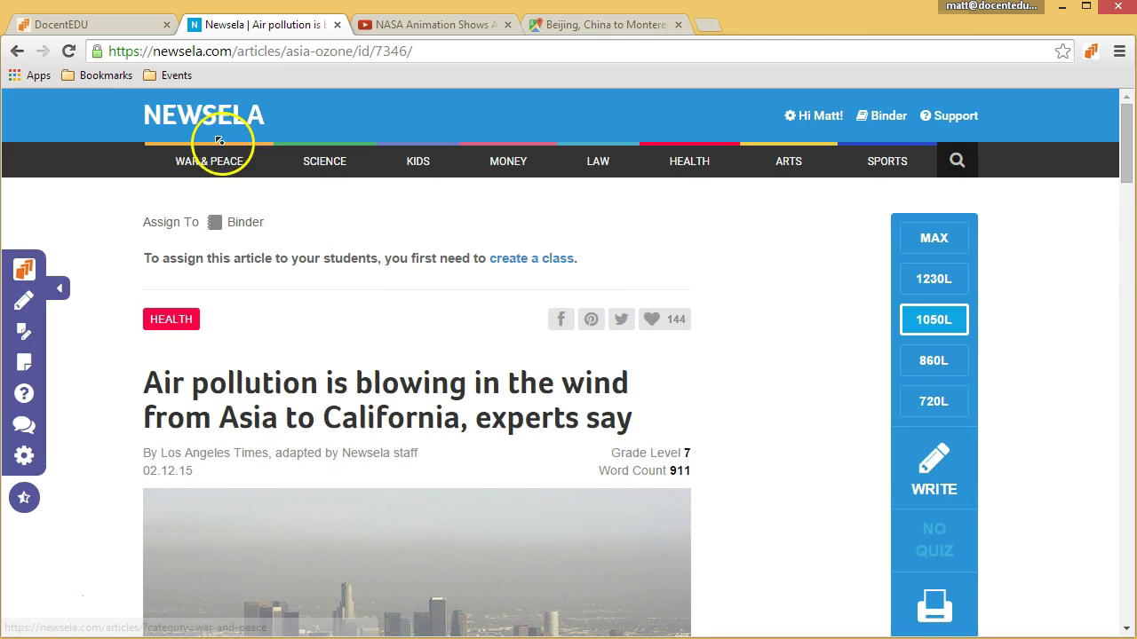
- Add the question "How long do you think it takes pollution to travel from asia to California?" after the article's first paragraph
scroll(326, 427, "down", 2)
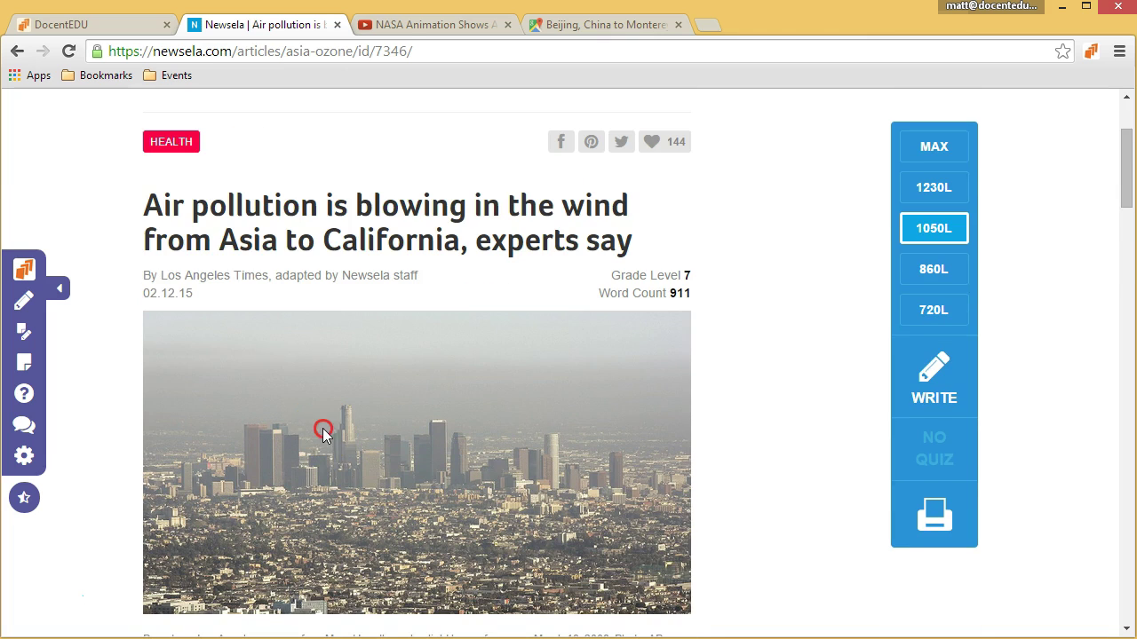
scroll(324, 433, "down", 4)
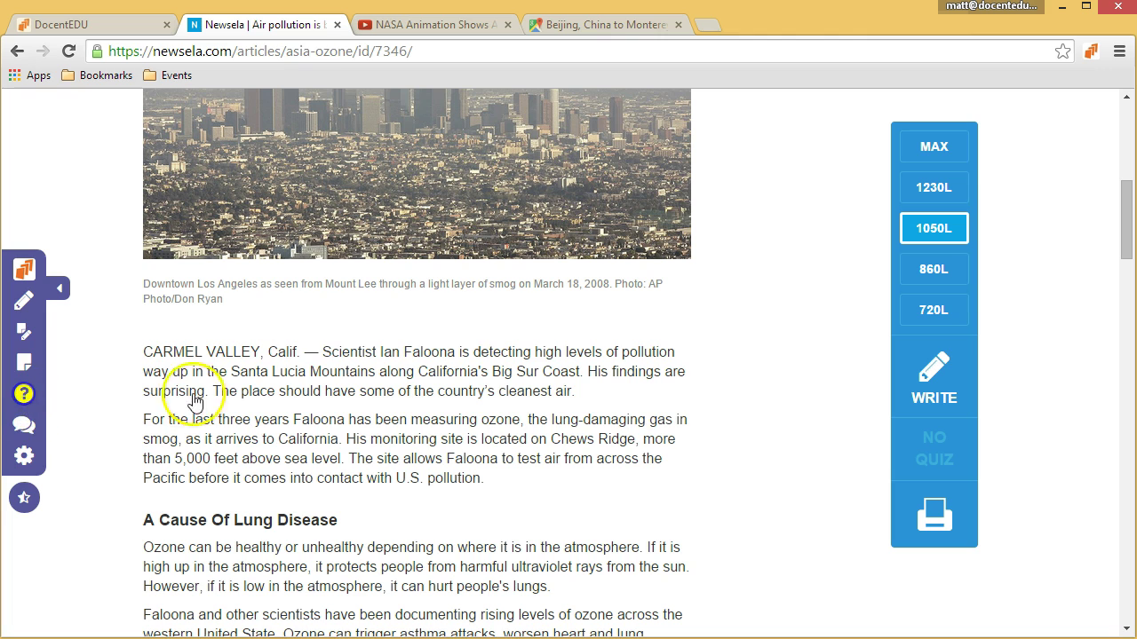
left_click(258, 382)
left_click(336, 476)
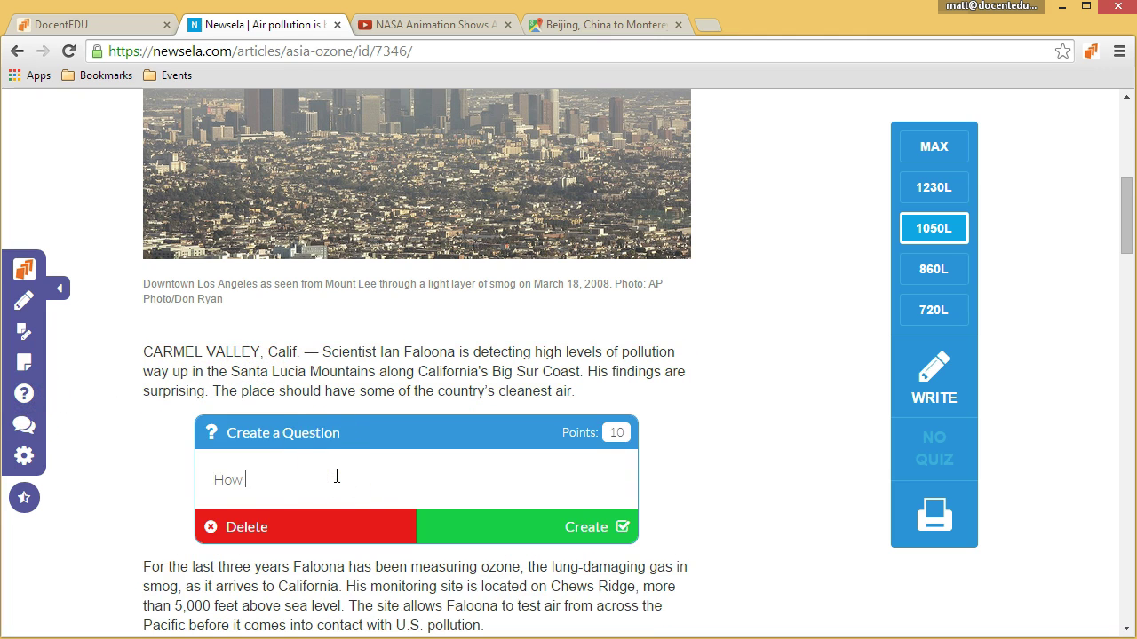
type("How long do you think it takes pollution to travel from asia to Cali")
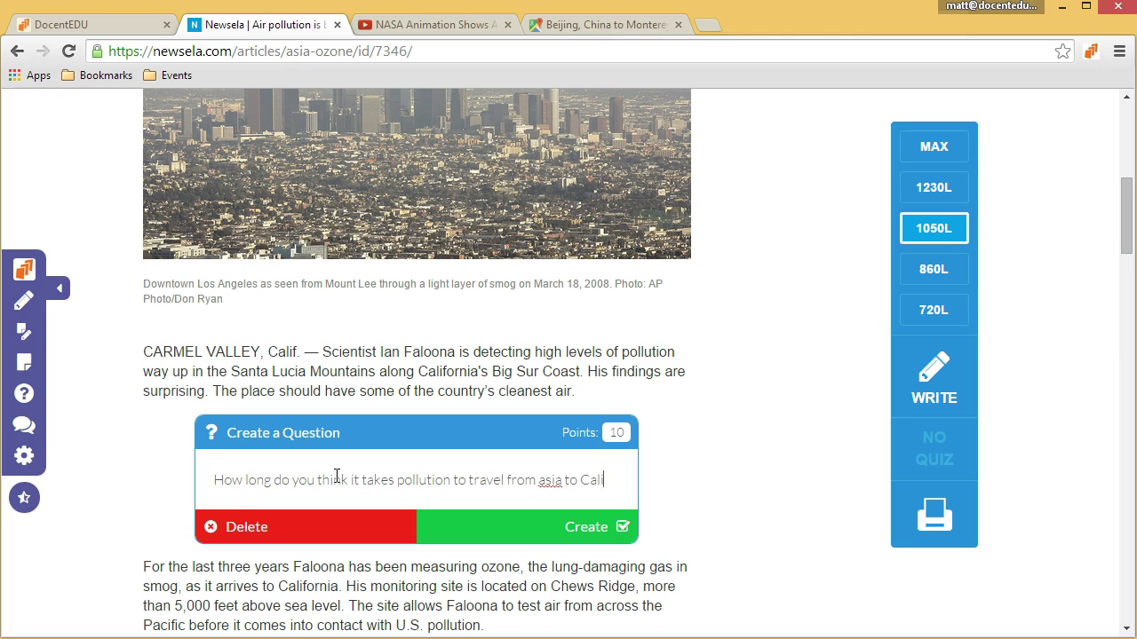
type("fornia?")
left_click(585, 533)
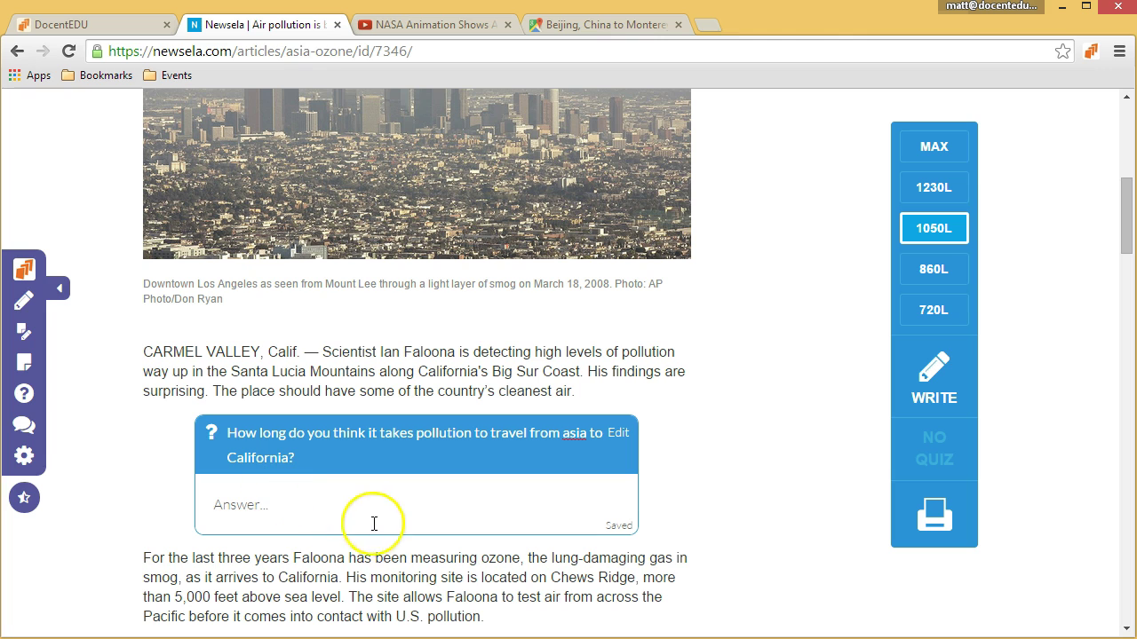
- Correct "asia" to "Asia" in the question about pollution travel time and save it
left_click(613, 435)
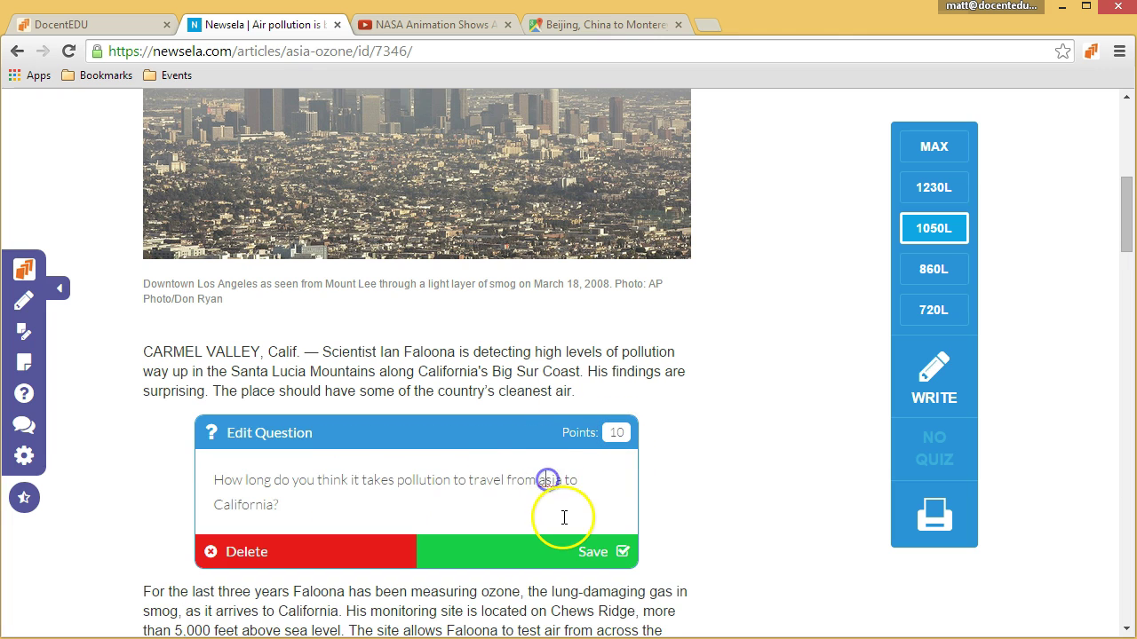
type("A")
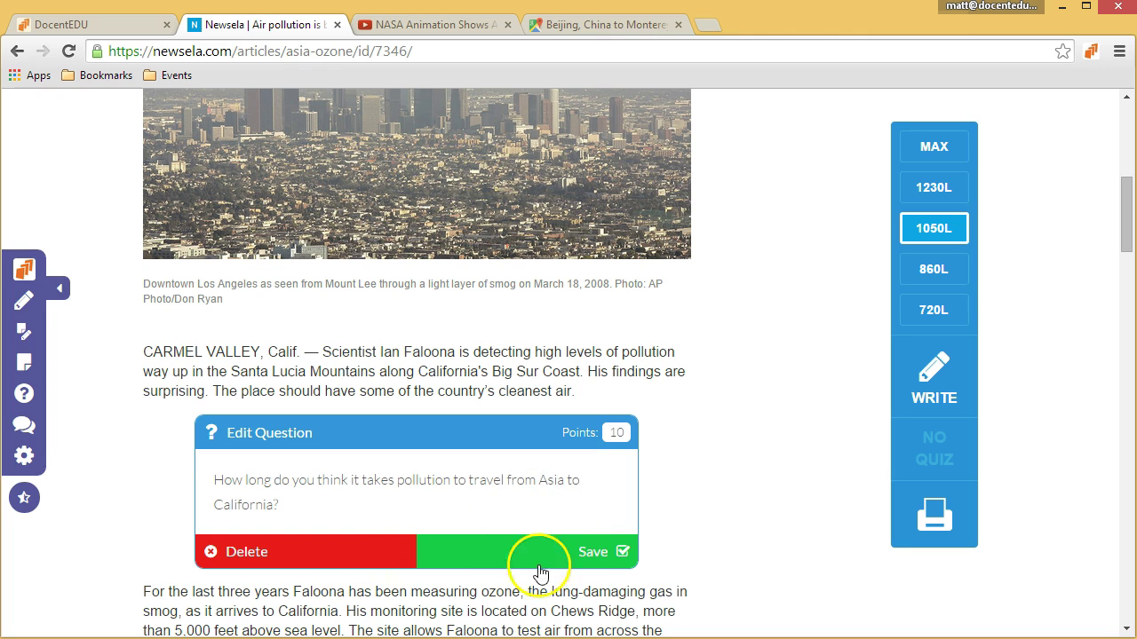
left_click(568, 552)
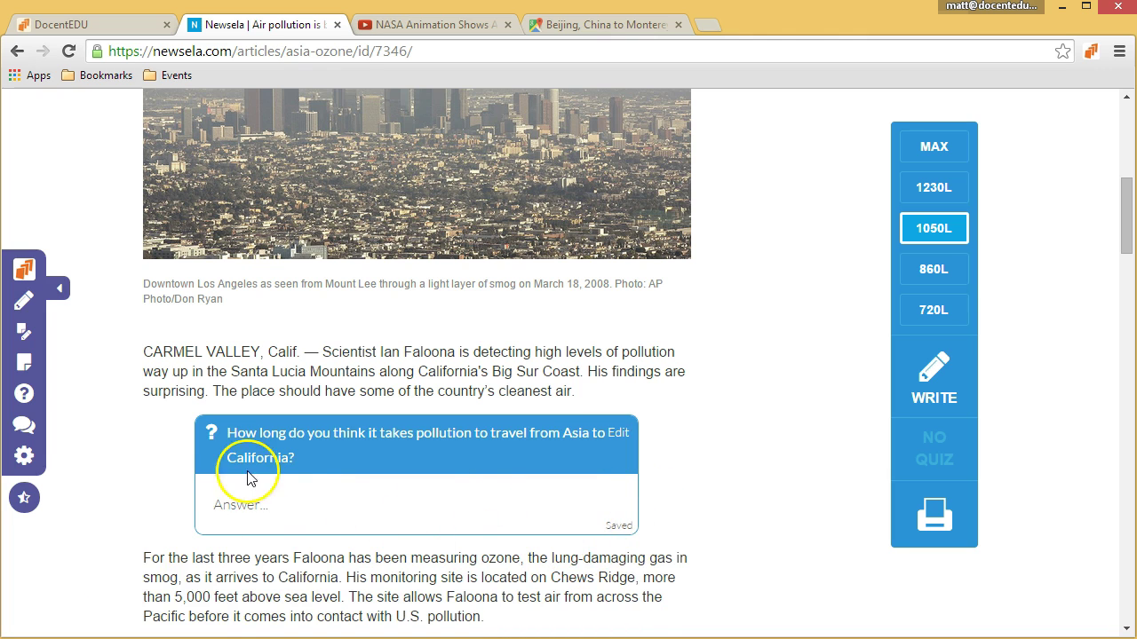
- Switch to the YouTube video of the NASA air pollution animation, pause it and copy its web address
scroll(528, 399, "down", 3)
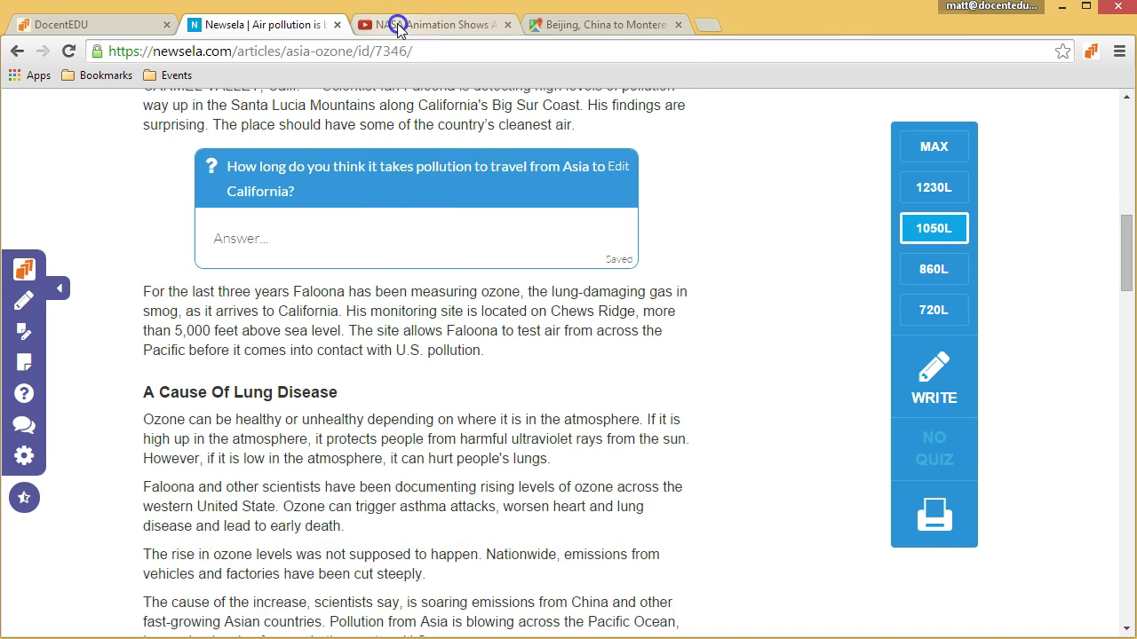
left_click(397, 25)
left_click(112, 479)
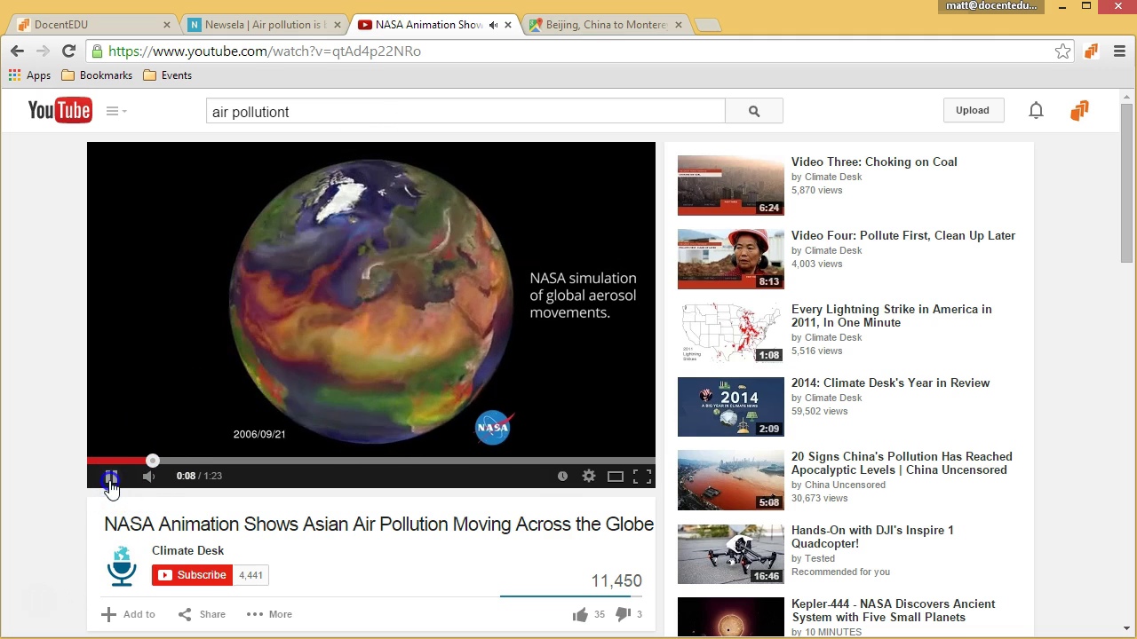
left_click(288, 412)
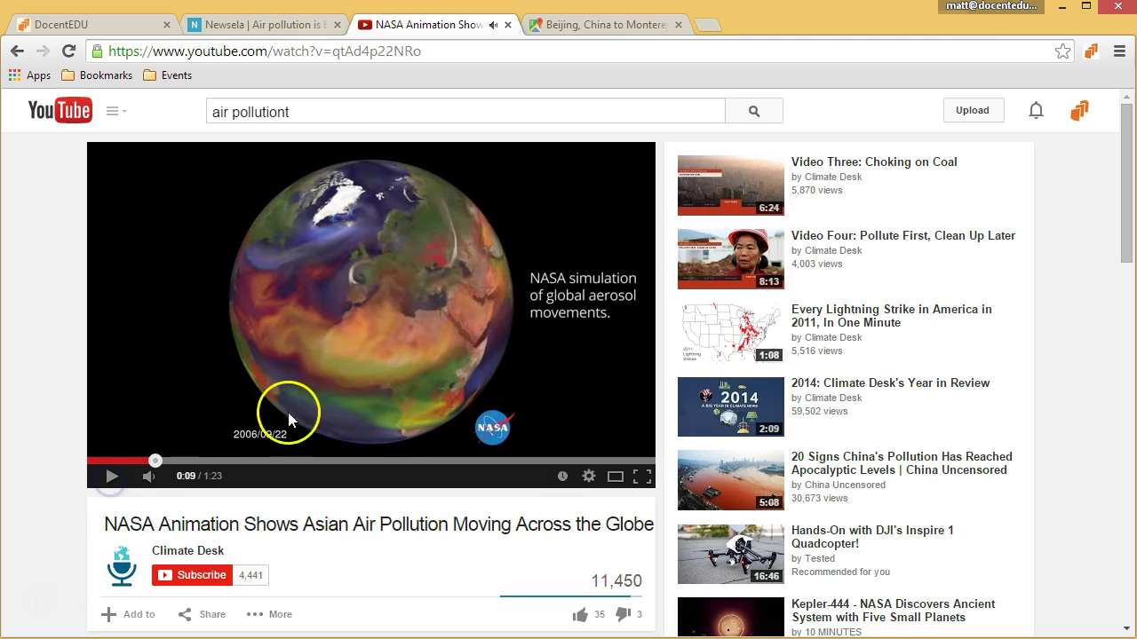
left_click(291, 48)
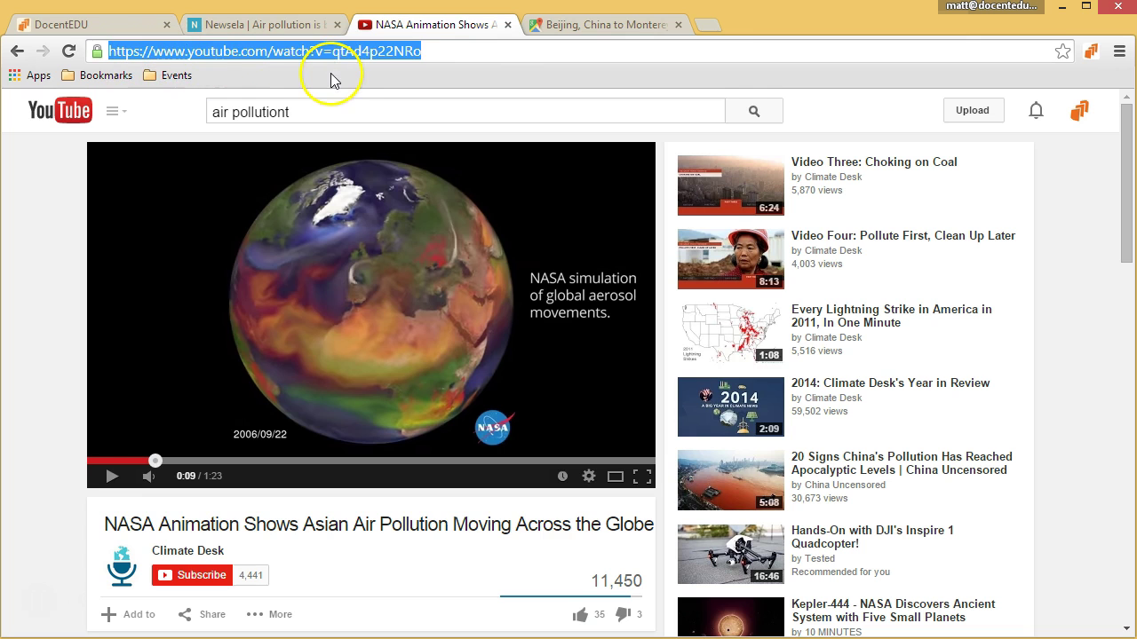
- Add a sticky note after the first paragraph under "The Destination Of Smog" and paste the NASA video link into it
left_click(256, 24)
left_click(29, 364)
scroll(213, 382, "down", 4)
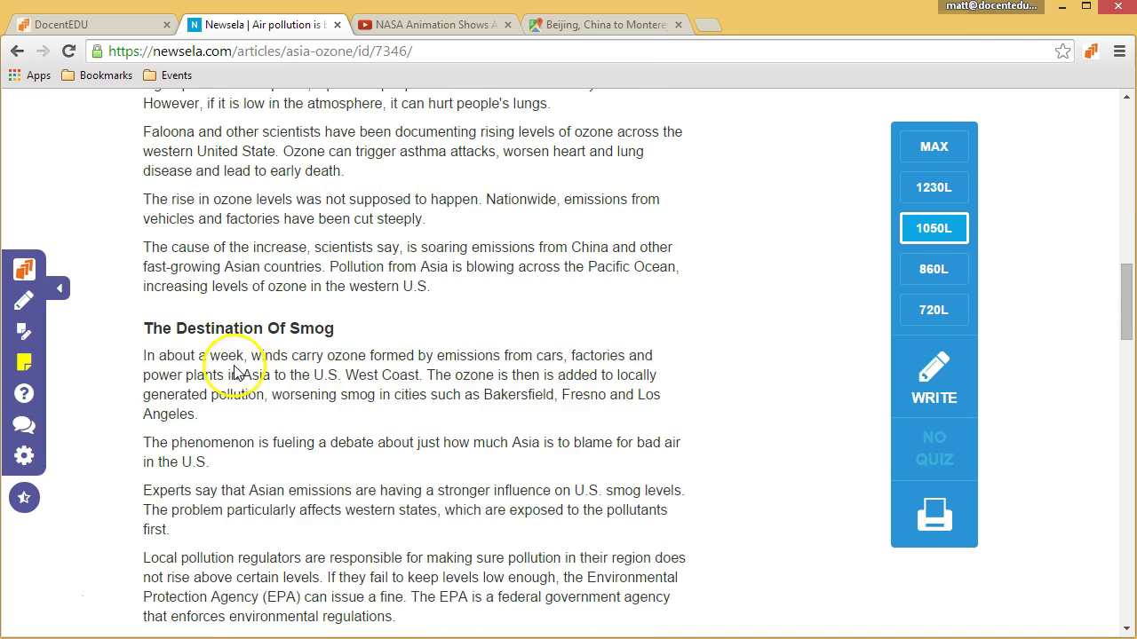
scroll(258, 356, "down", 1)
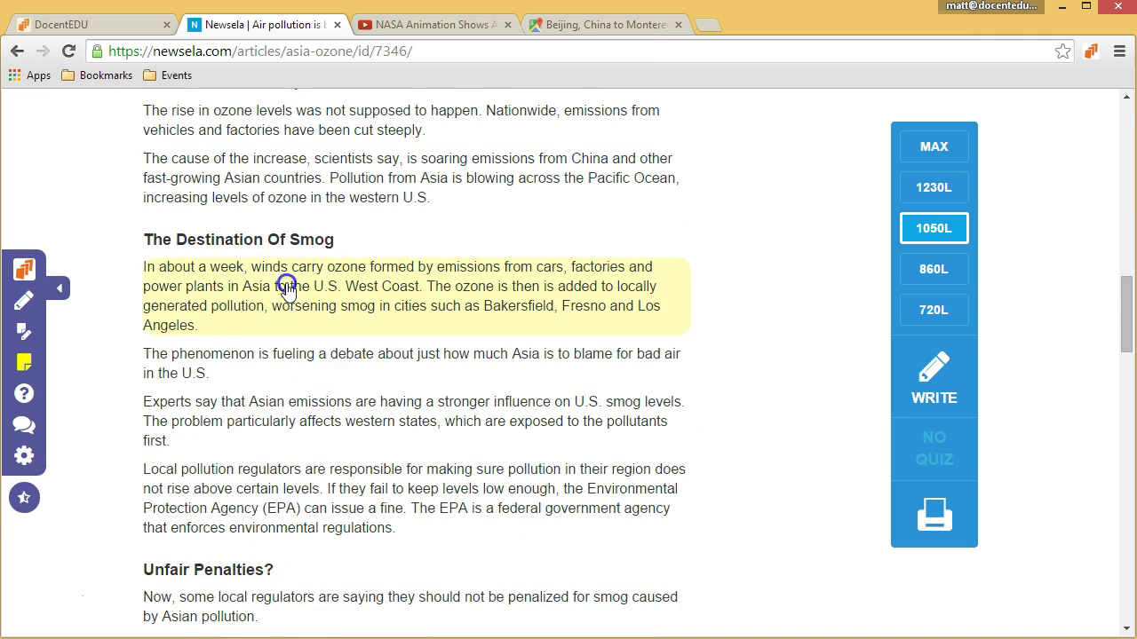
left_click(286, 286)
left_click(320, 372)
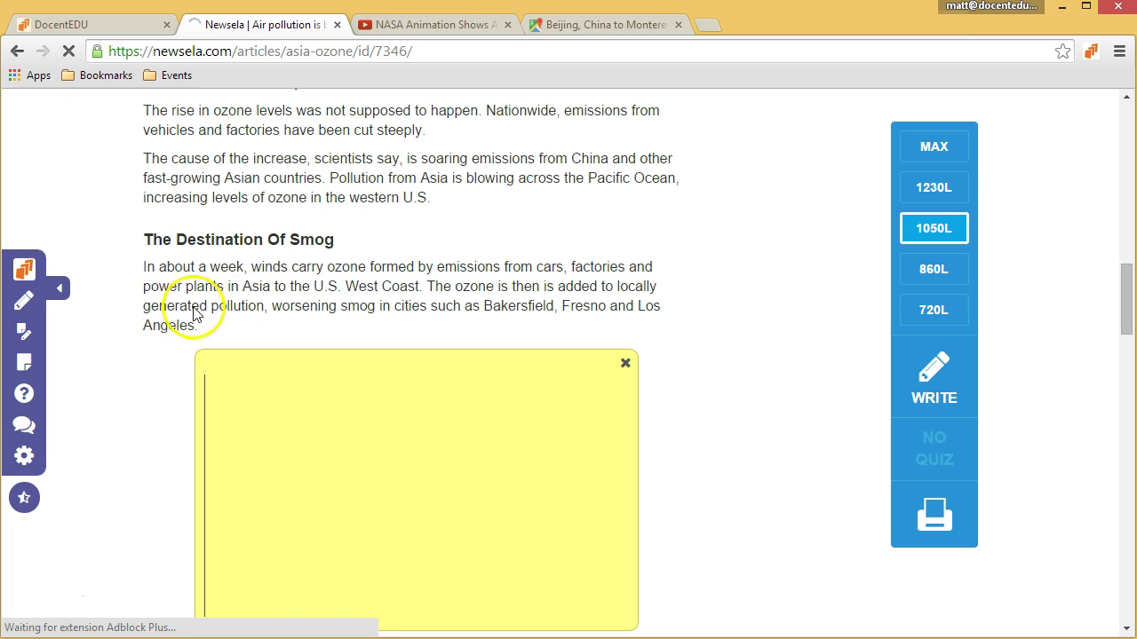
- Play the NASA video embedded in the sticky note briefly and pause it
scroll(178, 342, "down", 1)
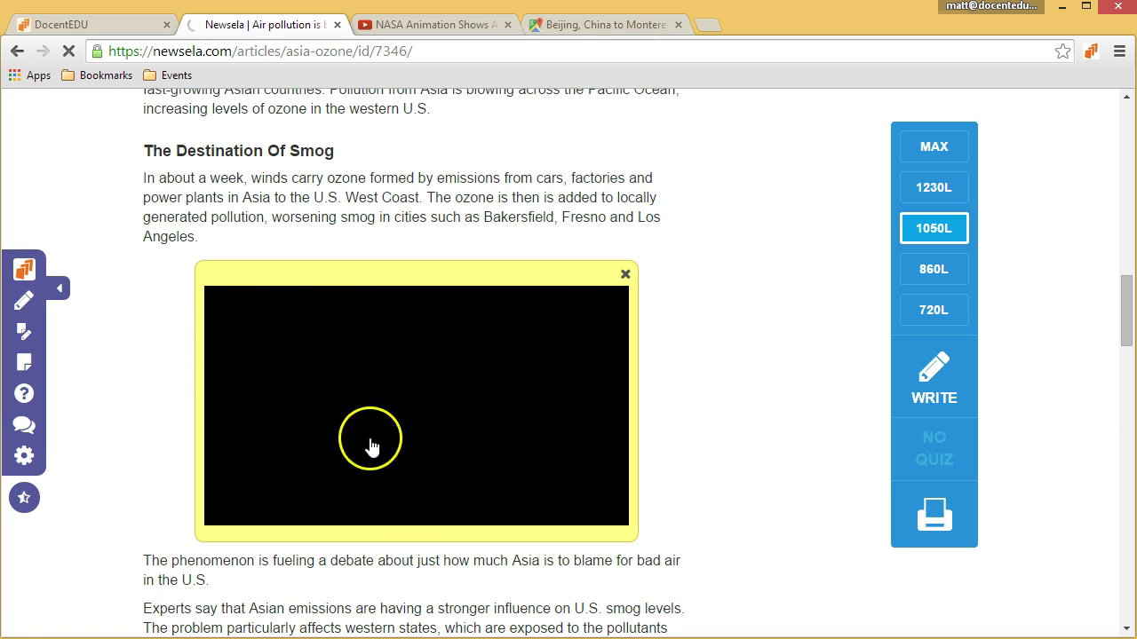
left_click(418, 406)
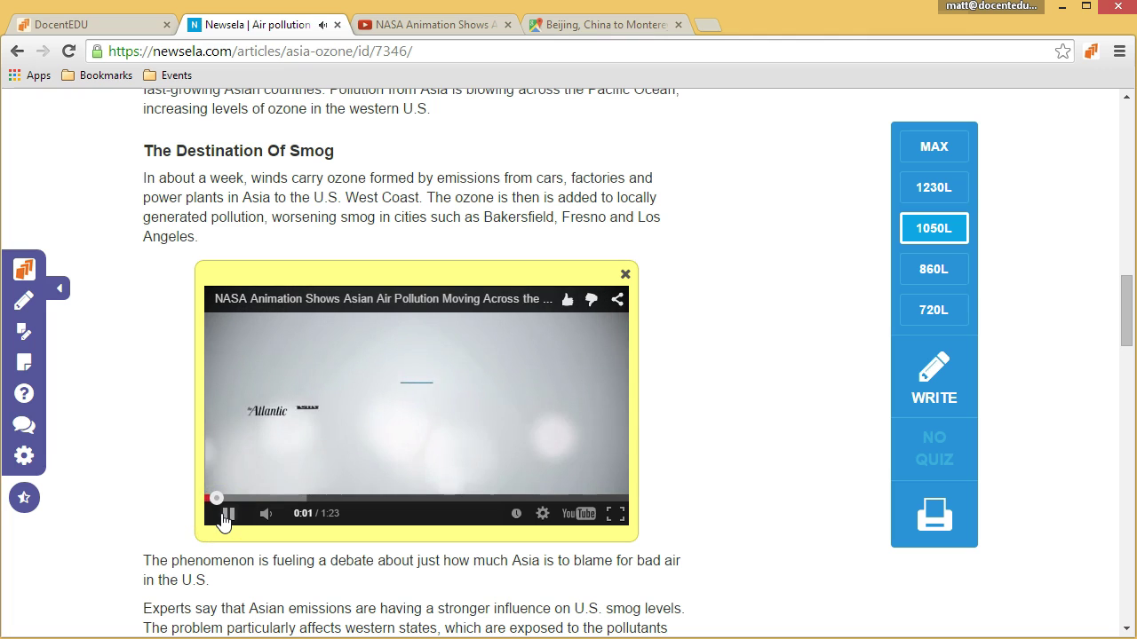
left_click(225, 517)
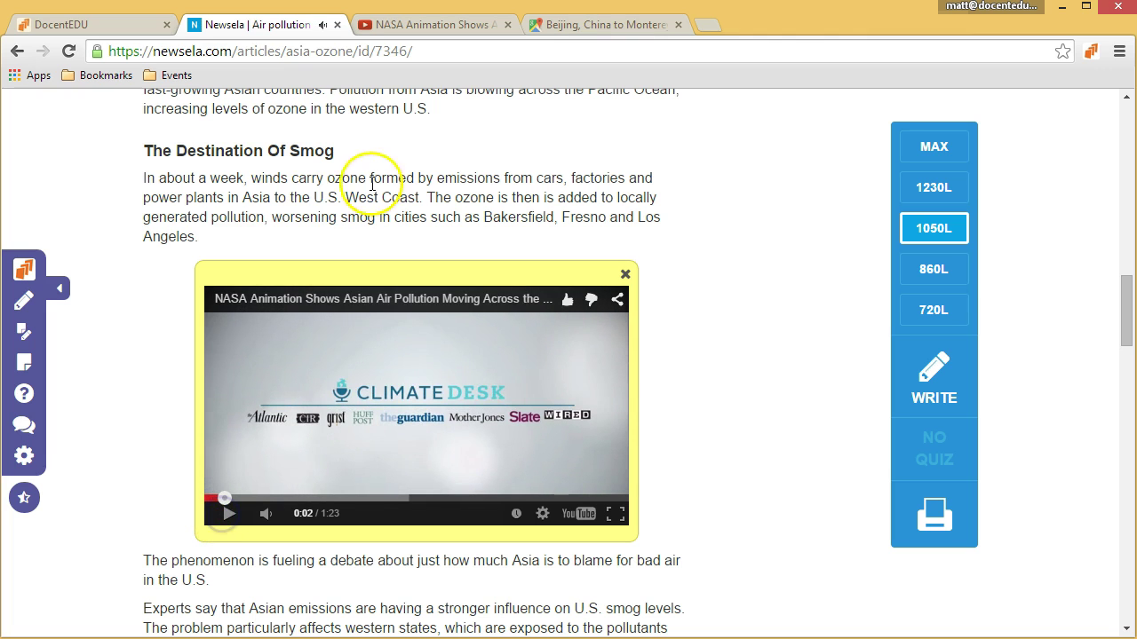
- Switch to Google Maps and copy the embed code for the Beijing to Monterey, CA flight route map
left_click(607, 27)
left_click_drag(596, 284, 515, 329)
left_click_drag(347, 405, 470, 399)
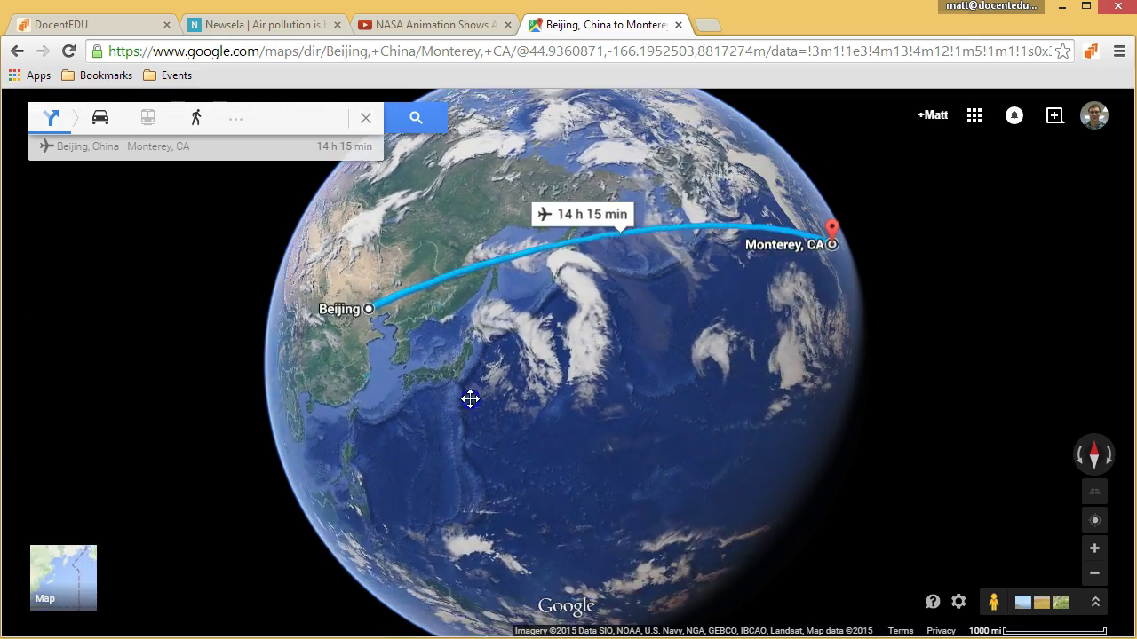
left_click_drag(627, 414, 485, 373)
left_click(608, 371)
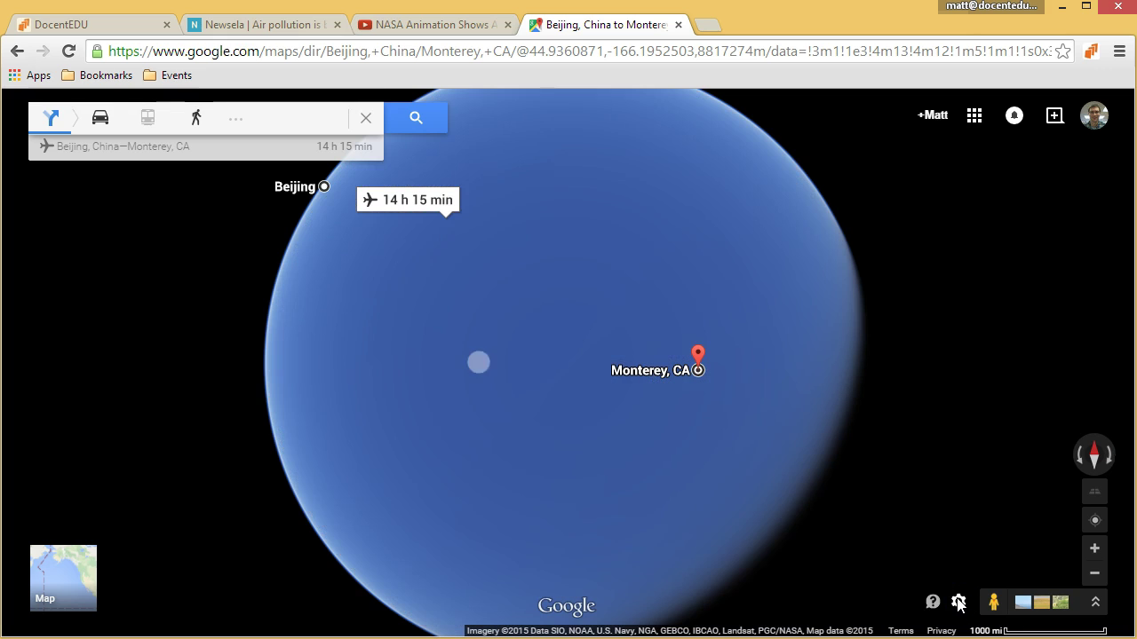
left_click(959, 604)
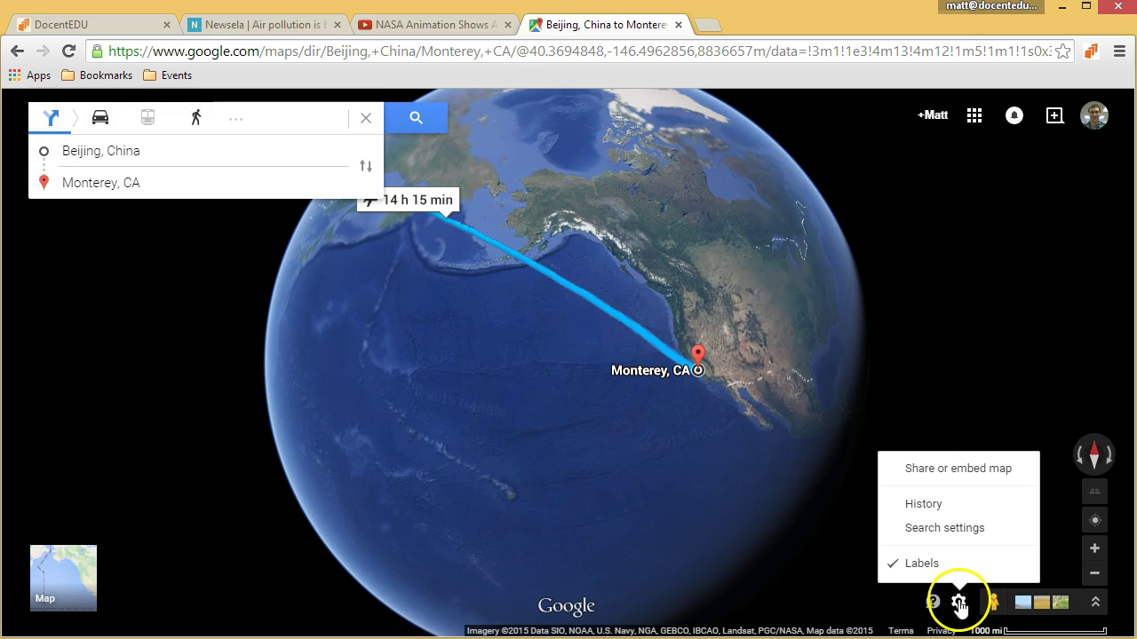
left_click(956, 469)
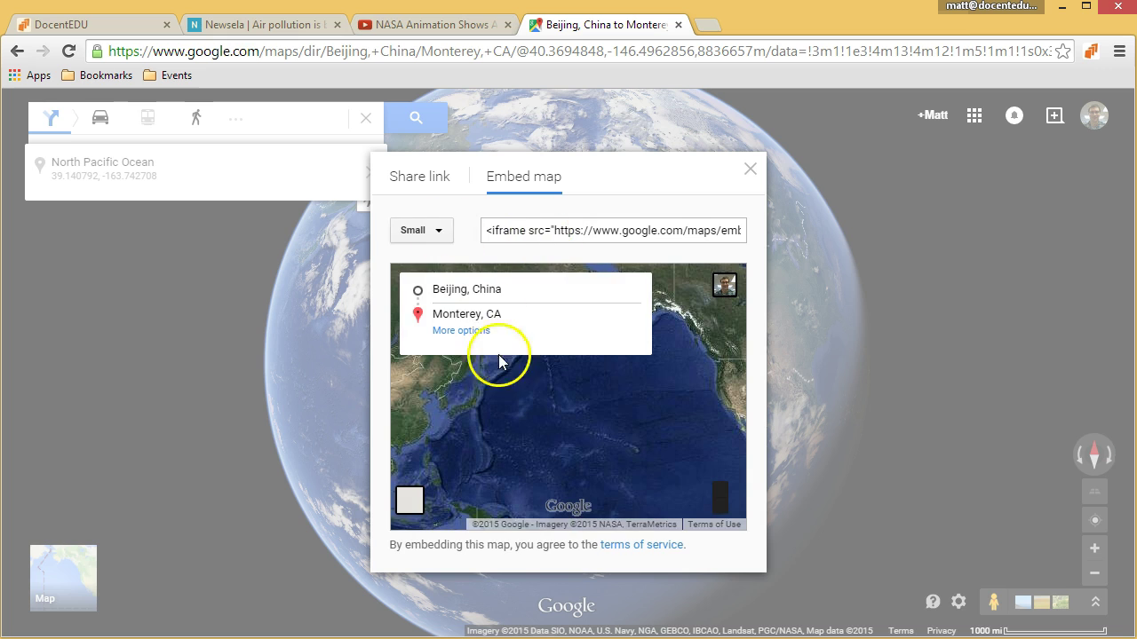
left_click(576, 230)
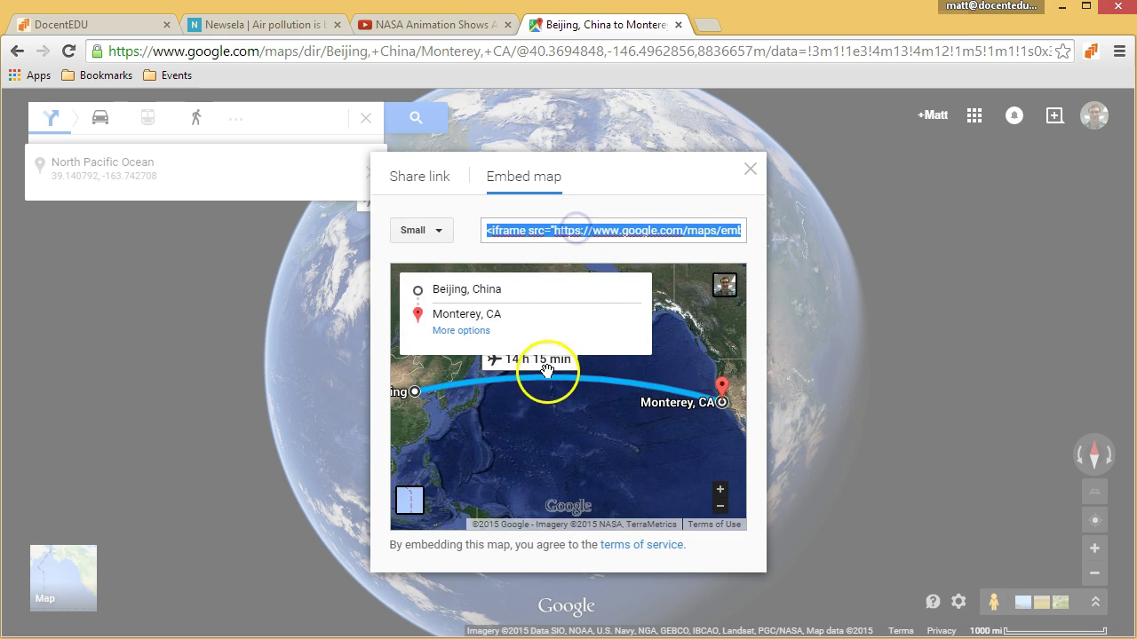
right_click(579, 233)
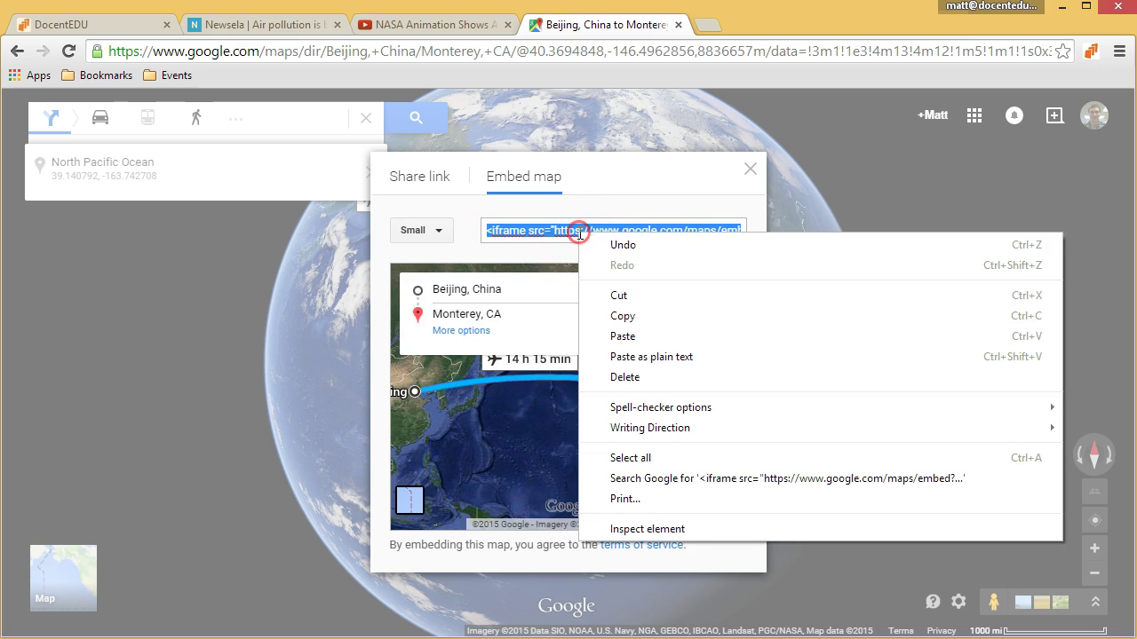
left_click(634, 318)
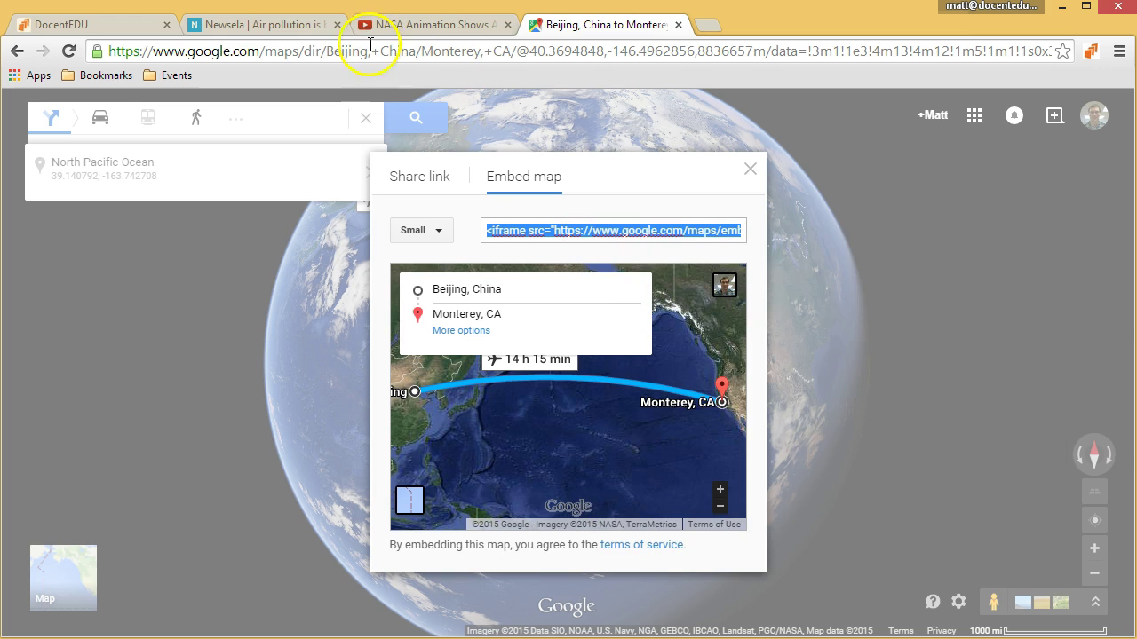
- Back in the Newsela article, add a sticky note after the "Local pollution regulators" paragraph and paste the map embed code into it
left_click(282, 27)
scroll(682, 382, "down", 4)
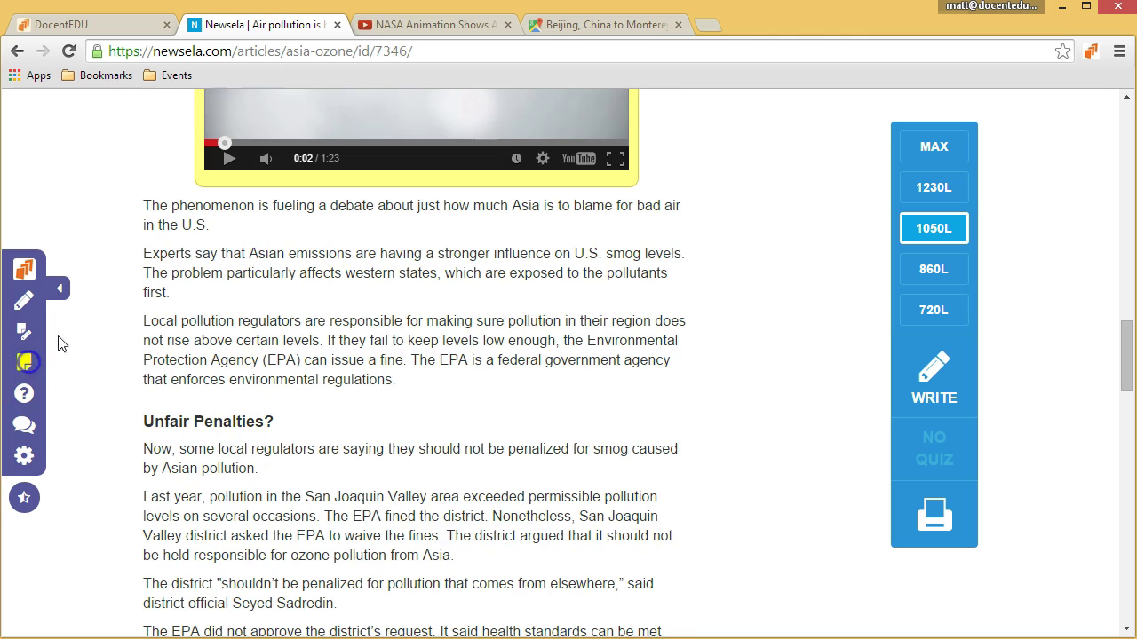
left_click(204, 328)
left_click(315, 426)
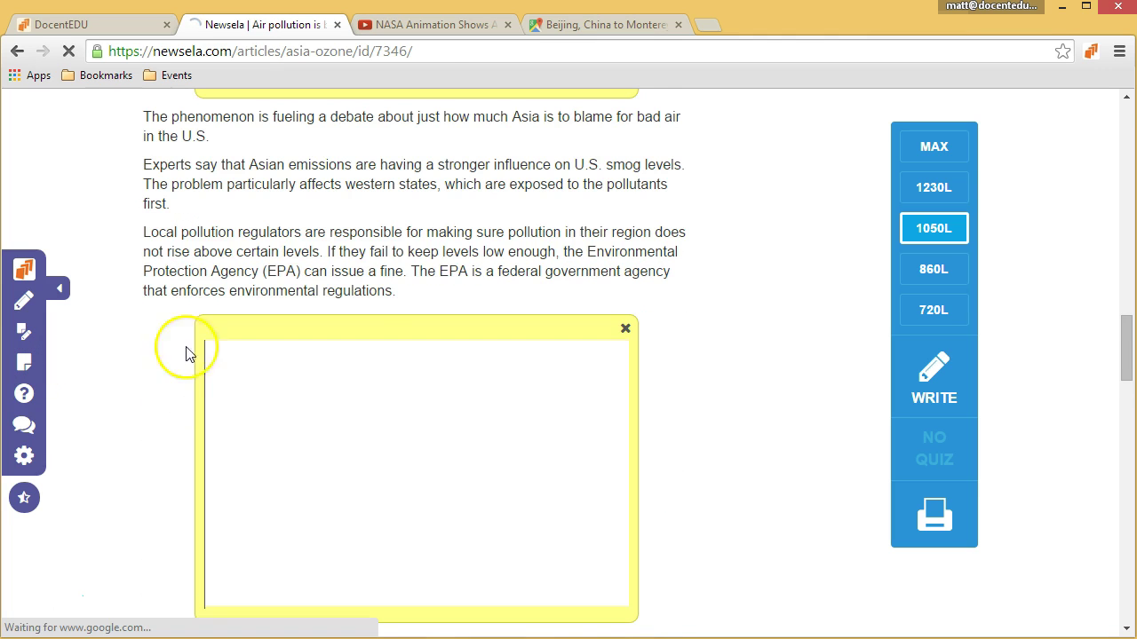
- Pan the embedded Beijing to Monterey, CA flight route map and zoom in on its Monterey end
scroll(159, 328, "down", 1)
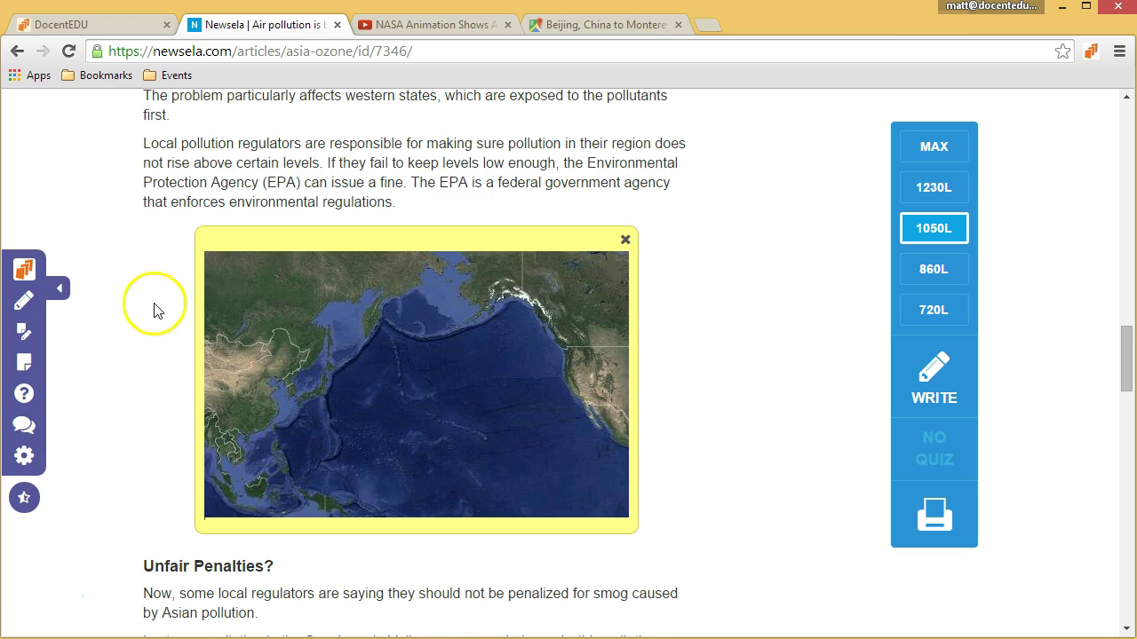
left_click_drag(374, 397, 347, 424)
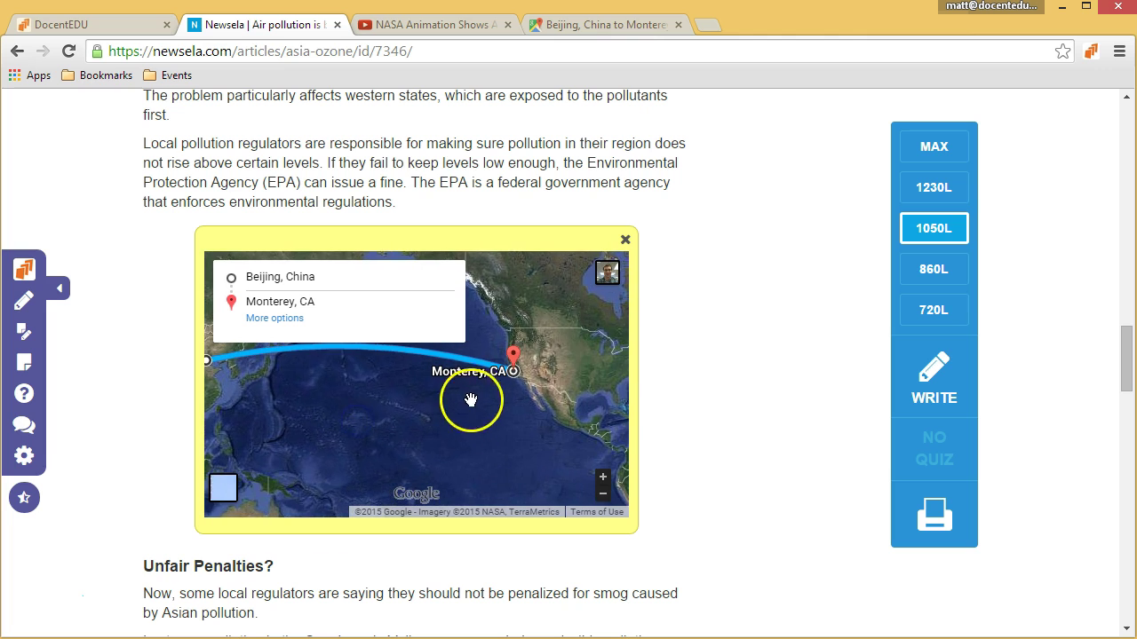
scroll(517, 380, "up", 2)
scroll(494, 426, "up", 2)
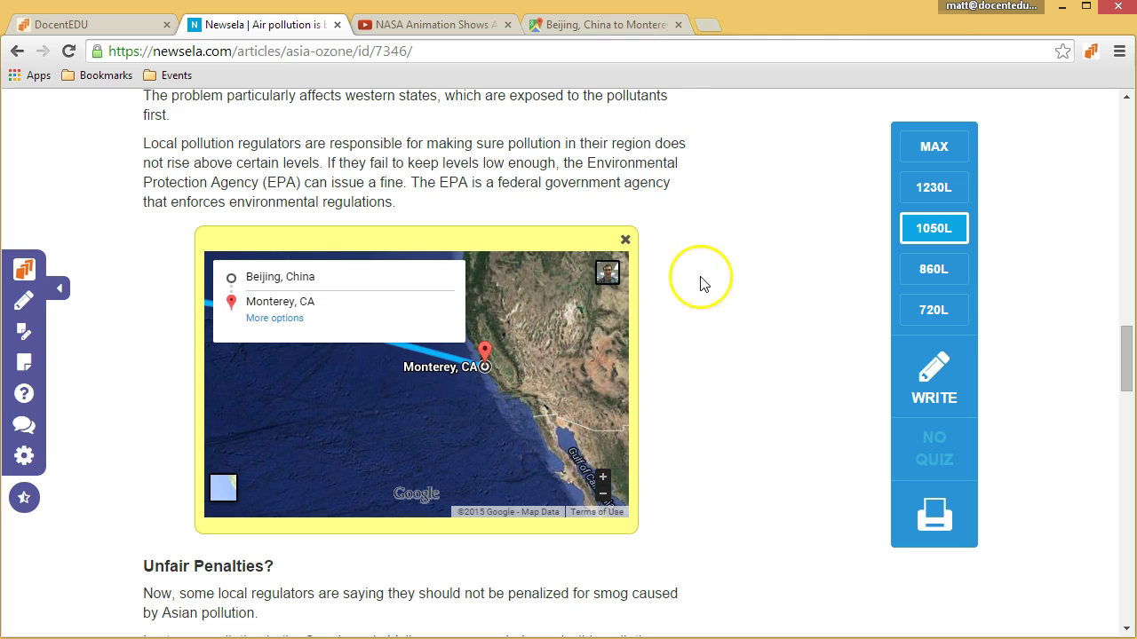
- Insert a discussion below the last paragraph of the "Unfair Penalties?" section
scroll(697, 302, "down", 2)
scroll(697, 302, "down", 2)
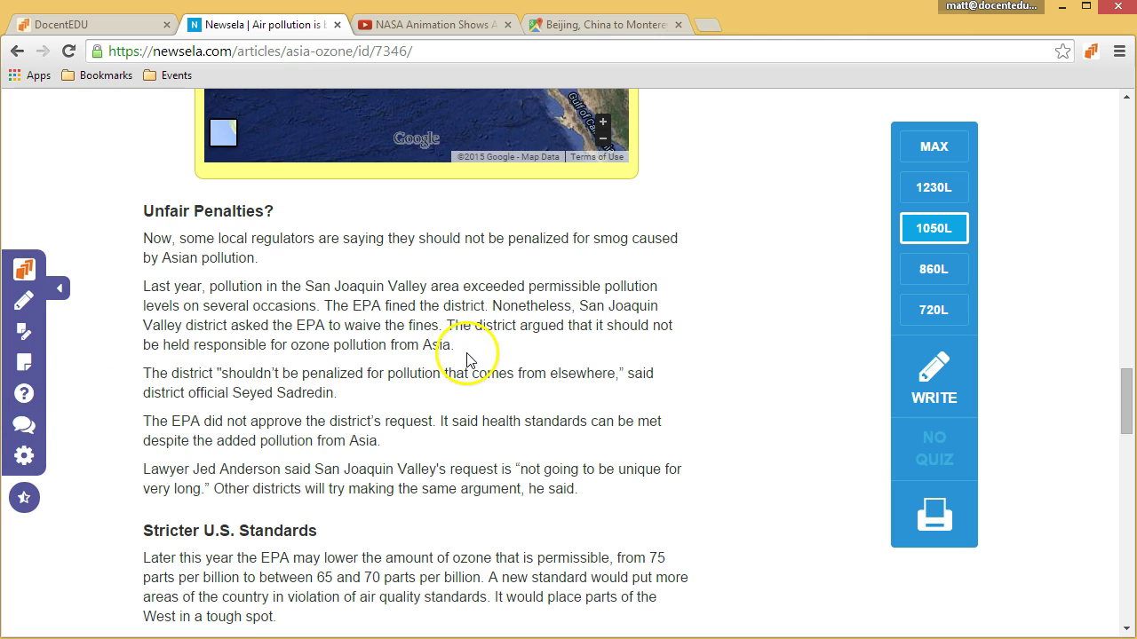
left_click(26, 434)
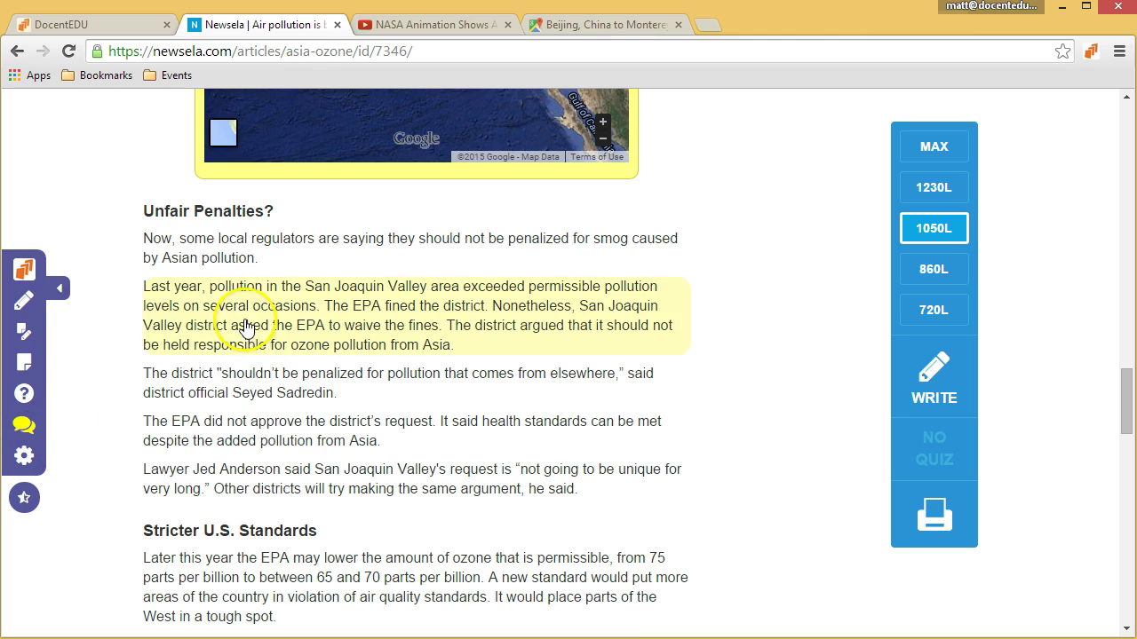
left_click(232, 477)
left_click(301, 402)
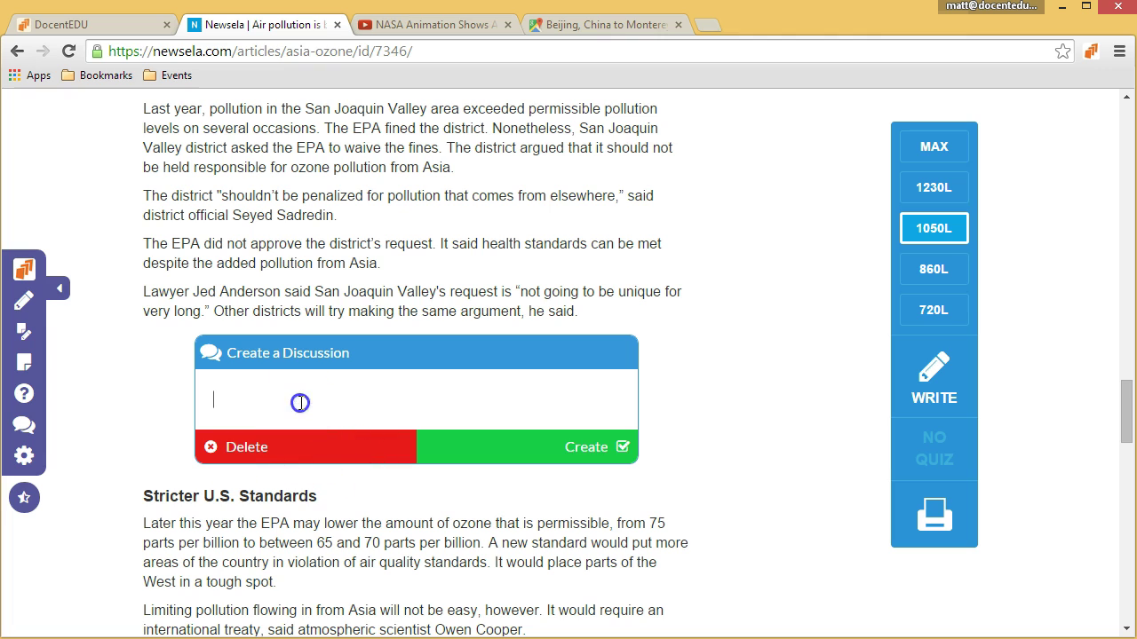
- Enter "Should companies and people in California have to deal with strict pollution regulations if the pollution is being created by another country?" and create the discussion
type("Should companies and people in California have to deal with strict pollution regulations if the pollution is being created by another co")
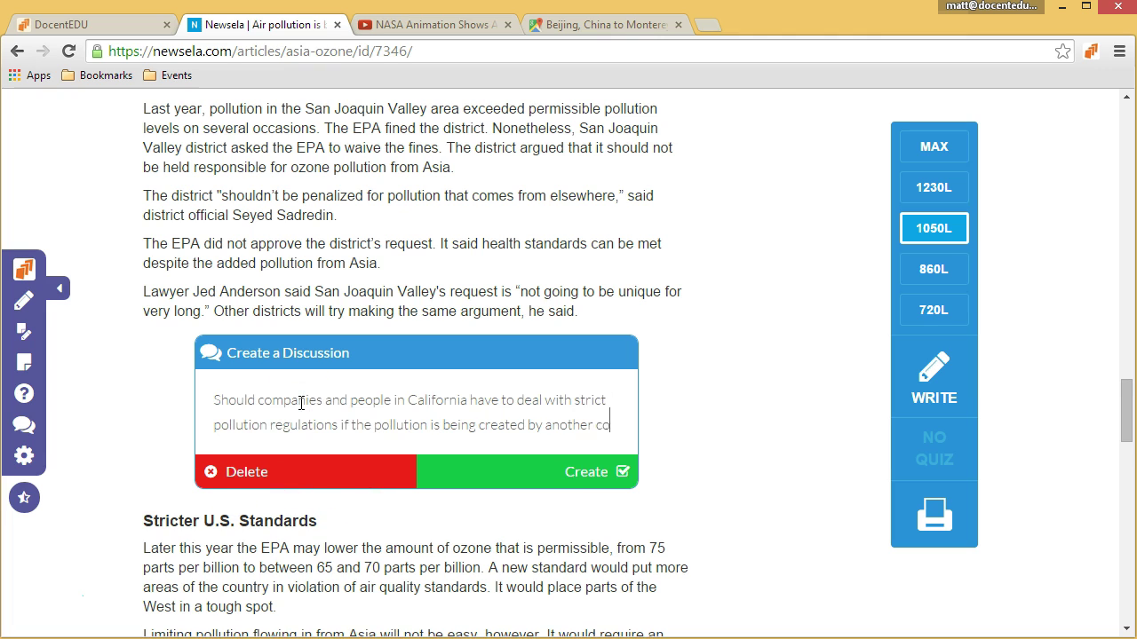
type("untry?")
left_click(593, 500)
scroll(636, 473, "down", 1)
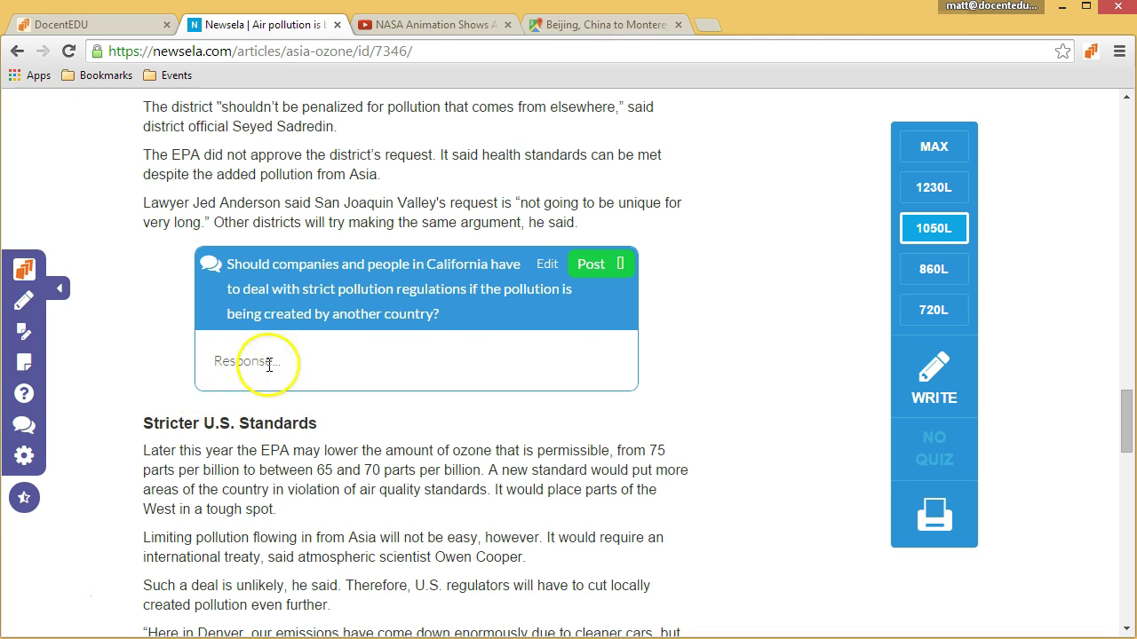
- Review the question and sticky notes added earlier in the article, and assign the annotated article to the Biology I class
scroll(285, 351, "up", 5)
scroll(106, 345, "up", 10)
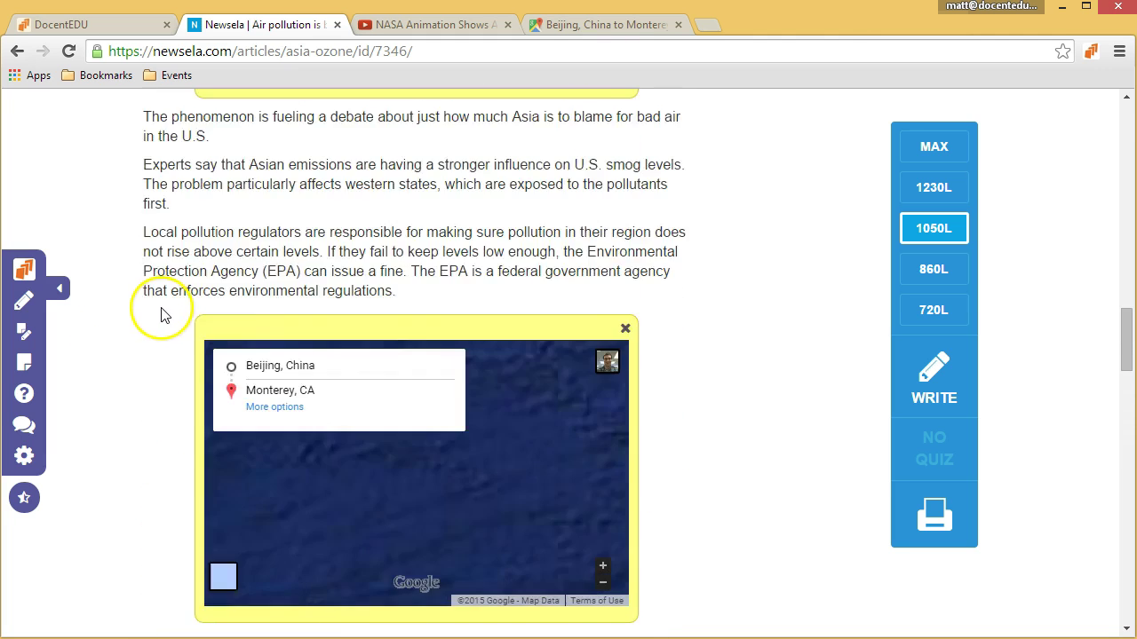
scroll(151, 346, "up", 4)
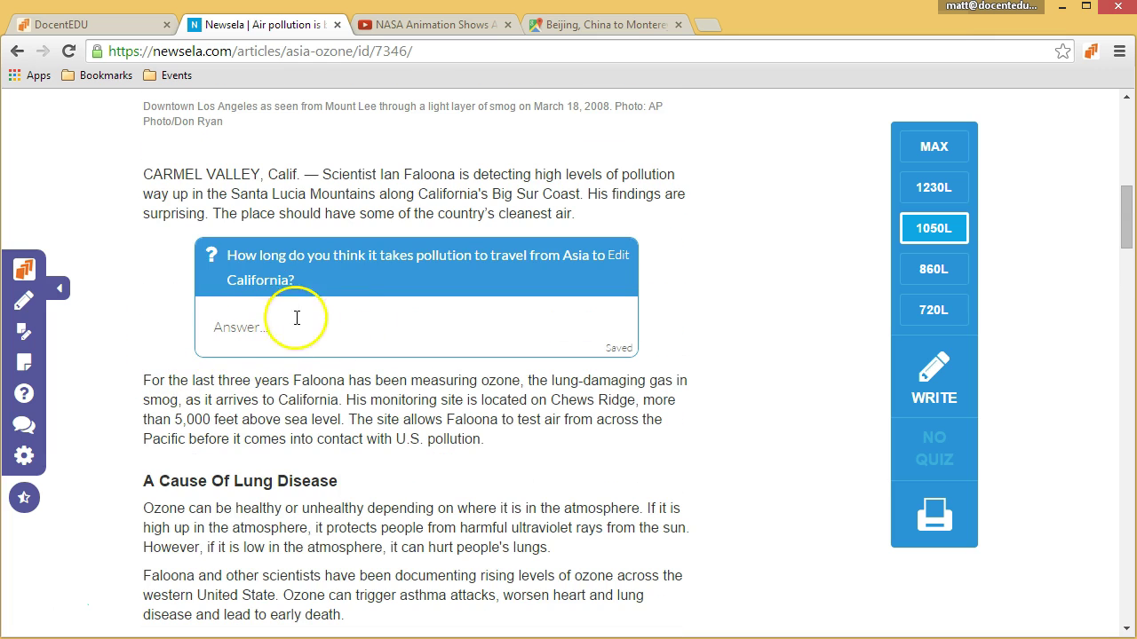
scroll(138, 385, "down", 1)
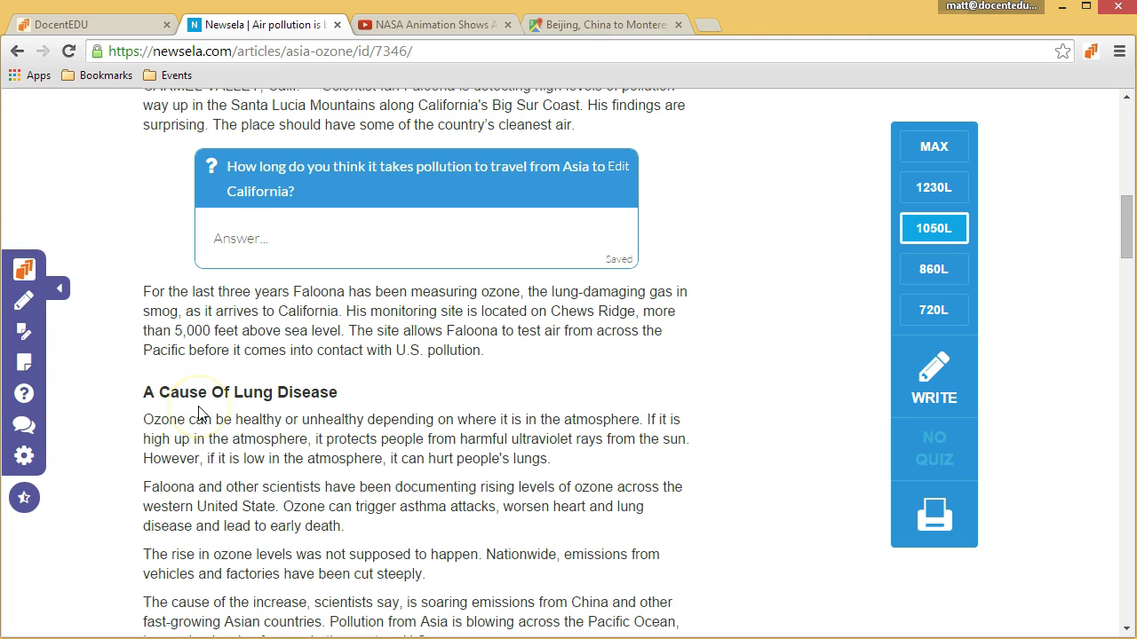
left_click(24, 270)
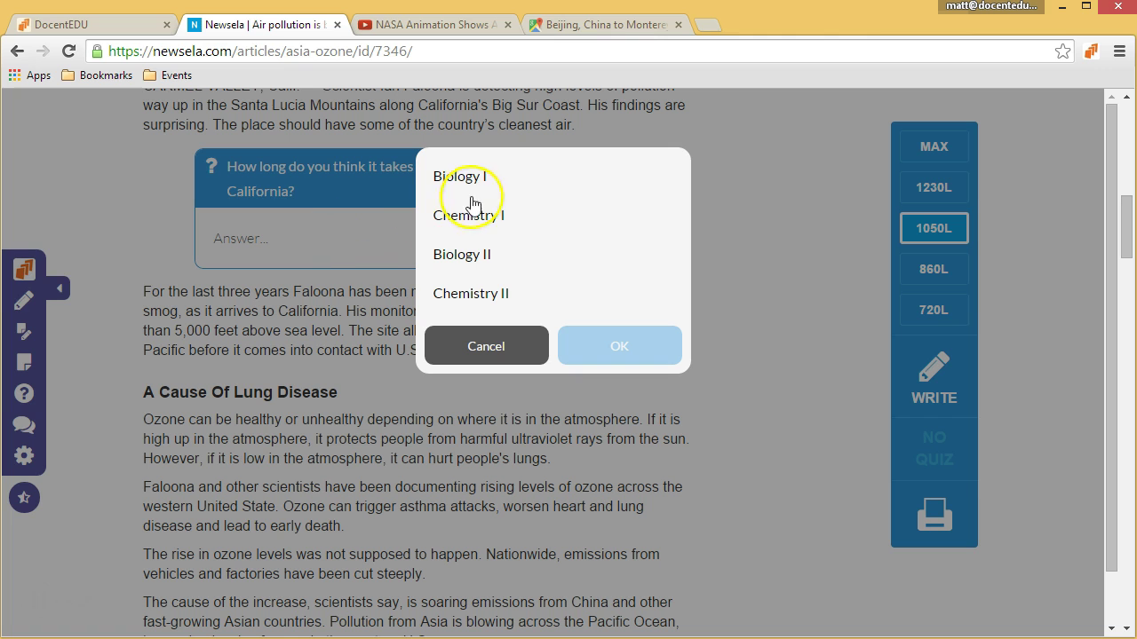
left_click(480, 177)
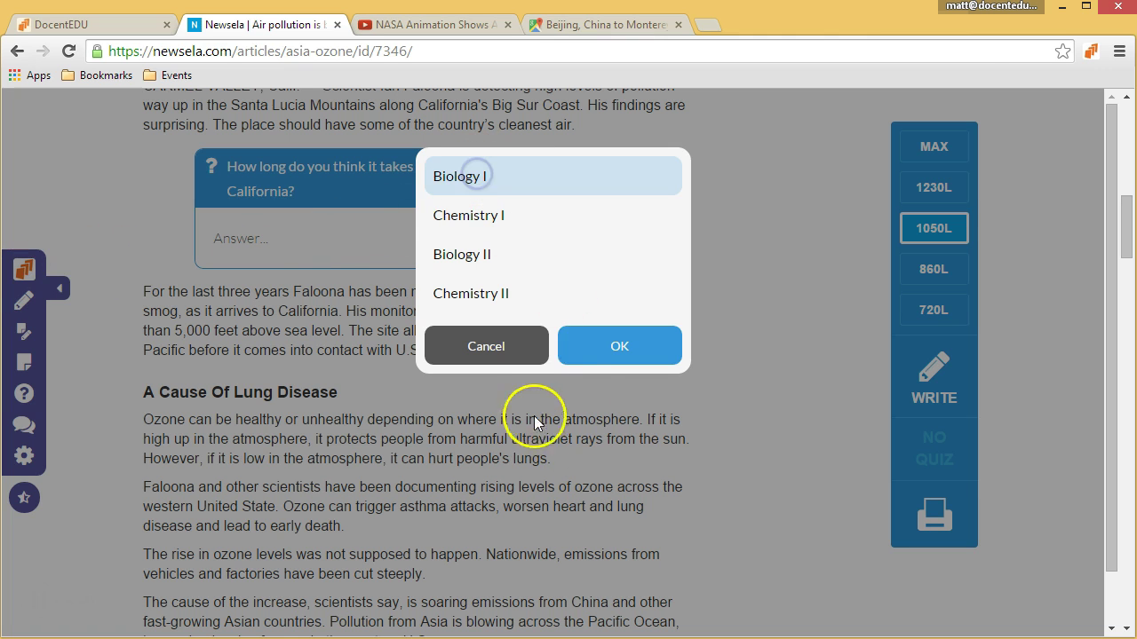
left_click(626, 342)
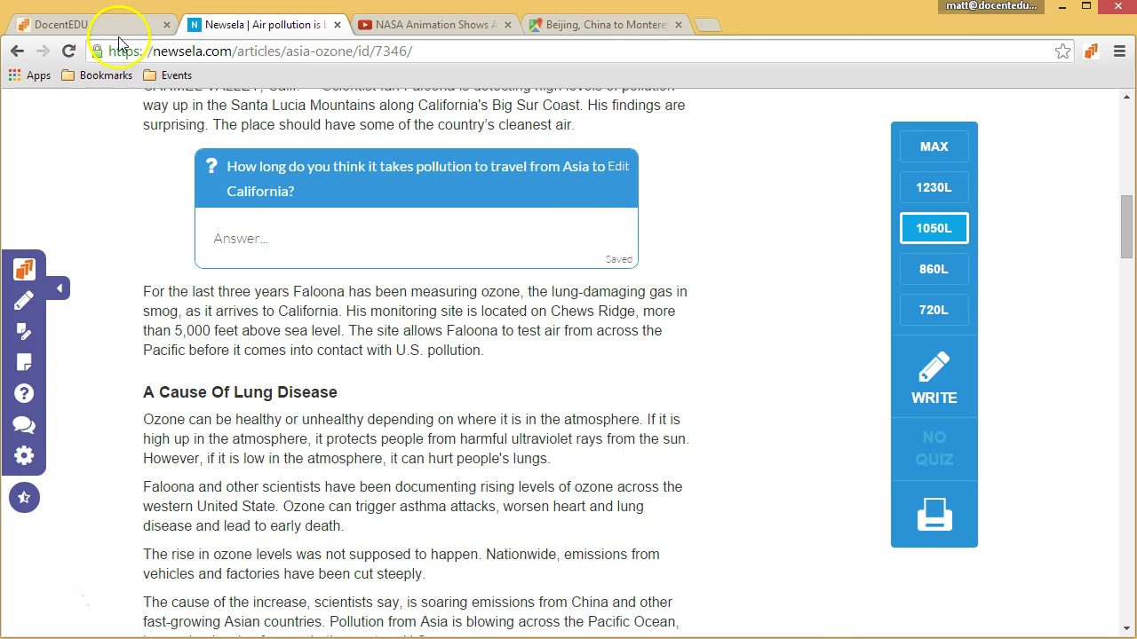
scroll(143, 261, "up", 5)
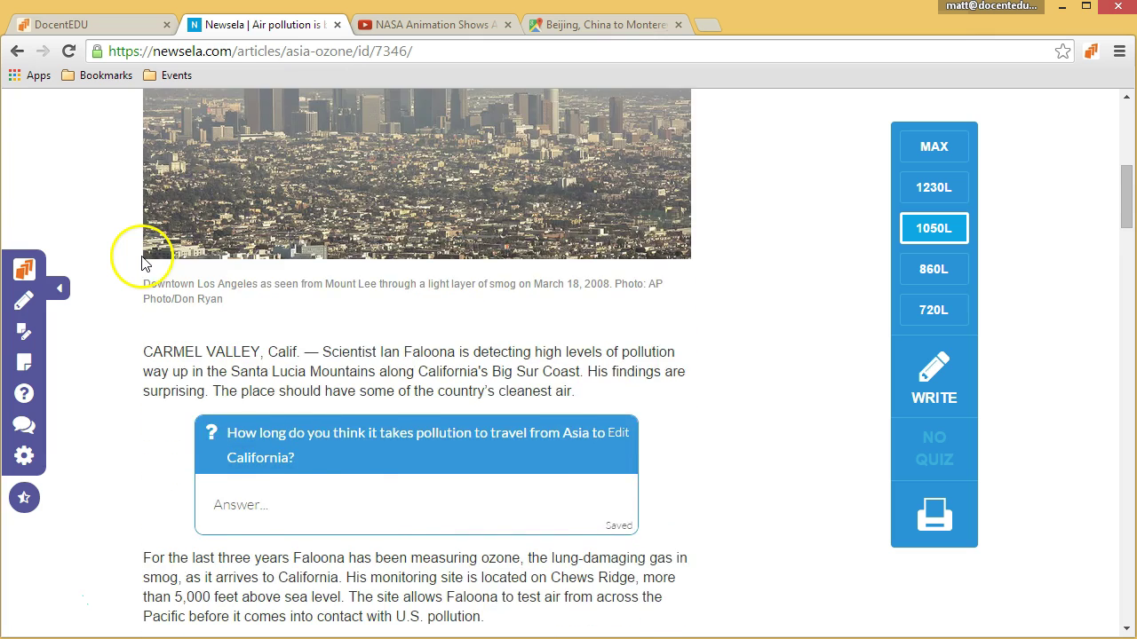
scroll(119, 257, "up", 3)
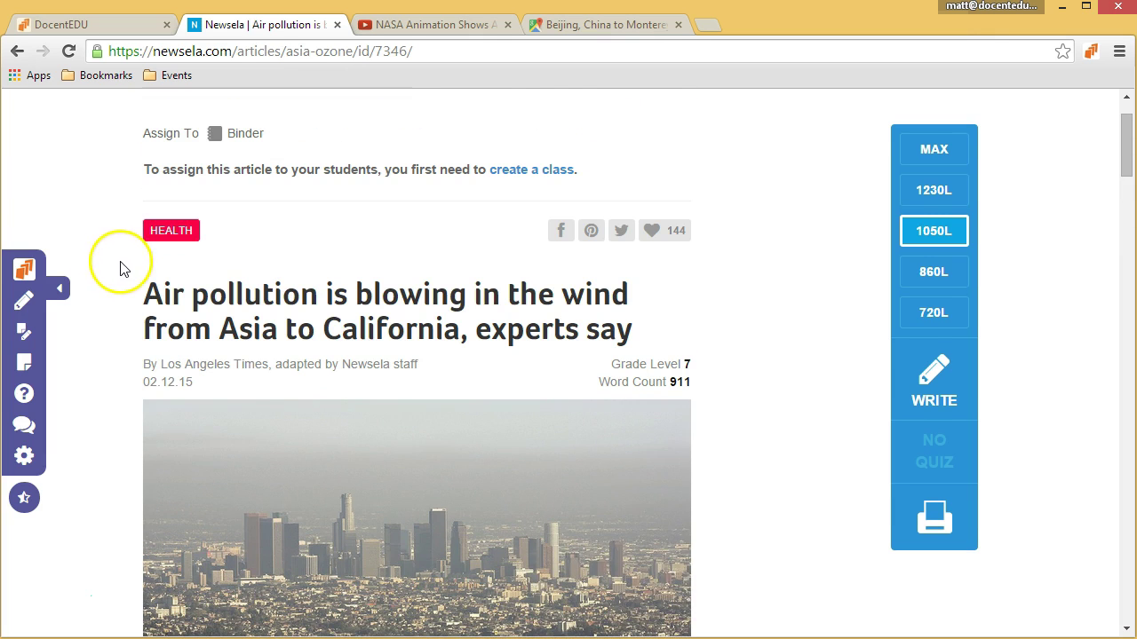
left_click(45, 603)
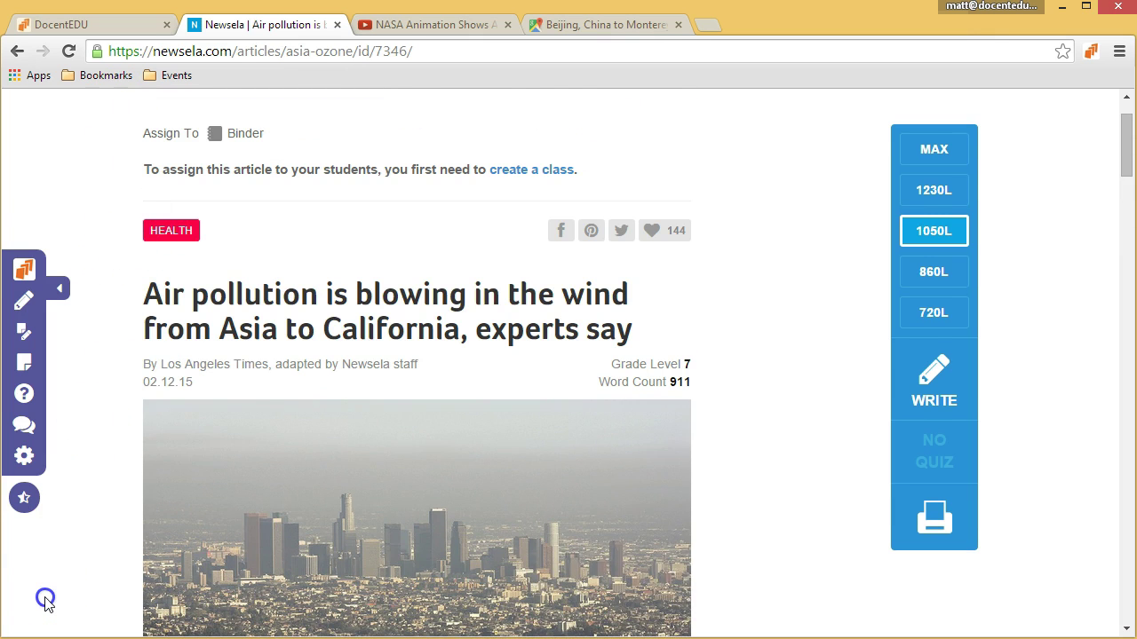